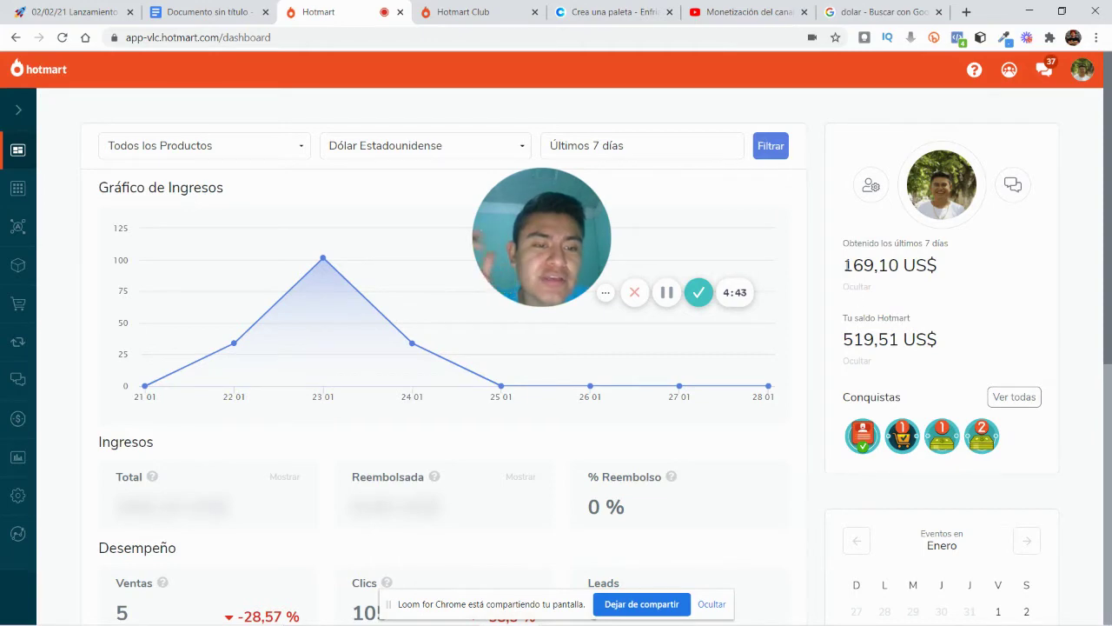
# Examine the last-7-days earnings figure and the daily values on the income chart of the Hotmart dashboard
pyautogui.moveTo(843, 264); pyautogui.dragTo(887, 266)
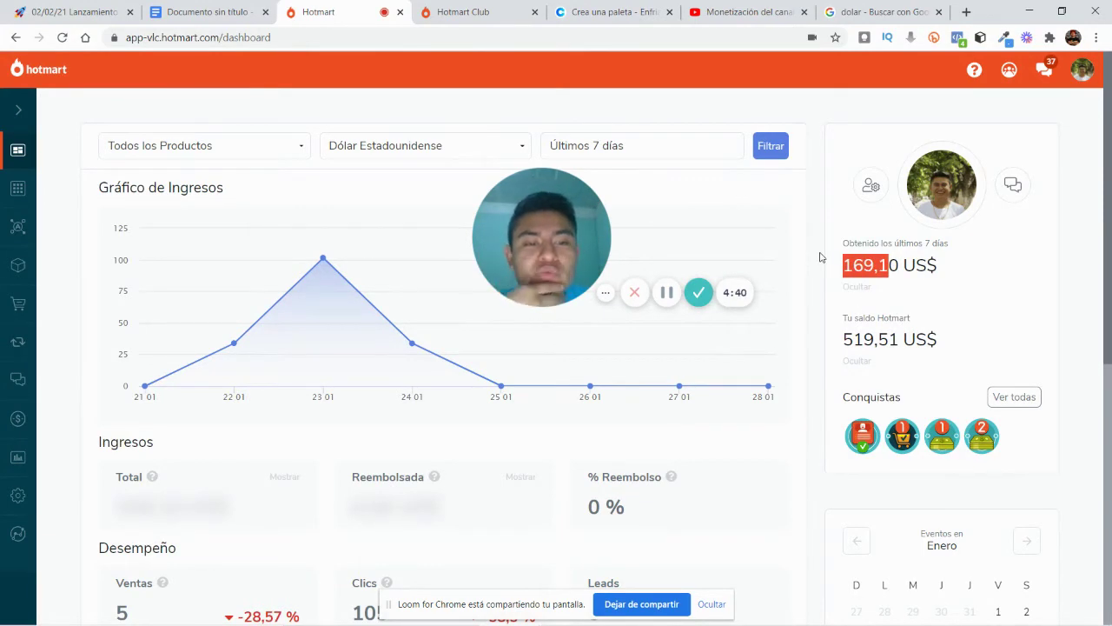
pyautogui.click(815, 282)
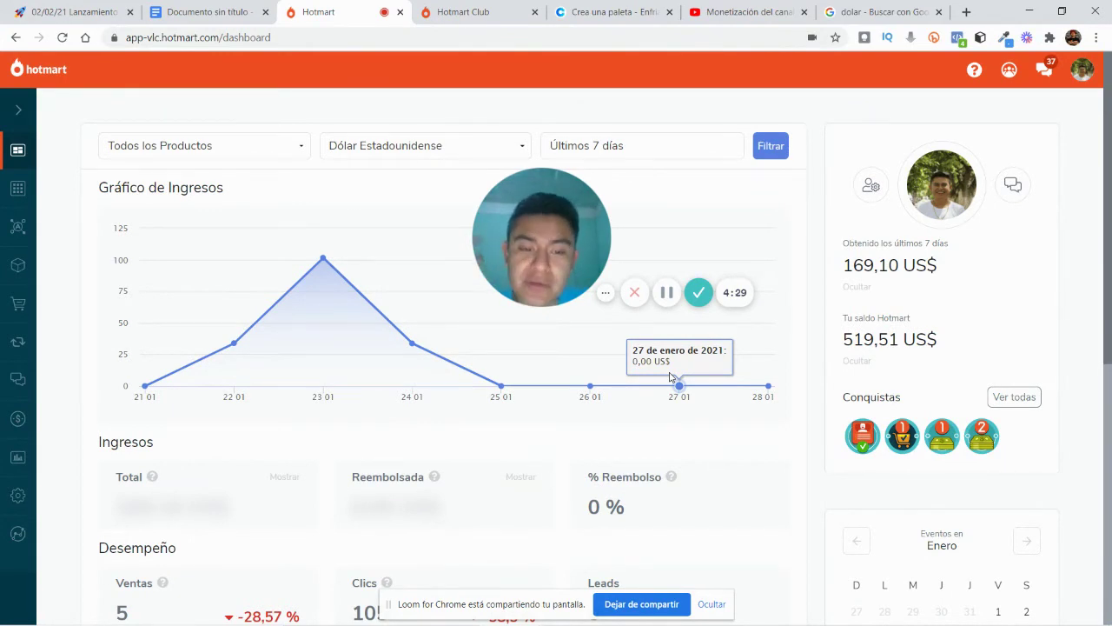
pyautogui.moveTo(1066, 618)
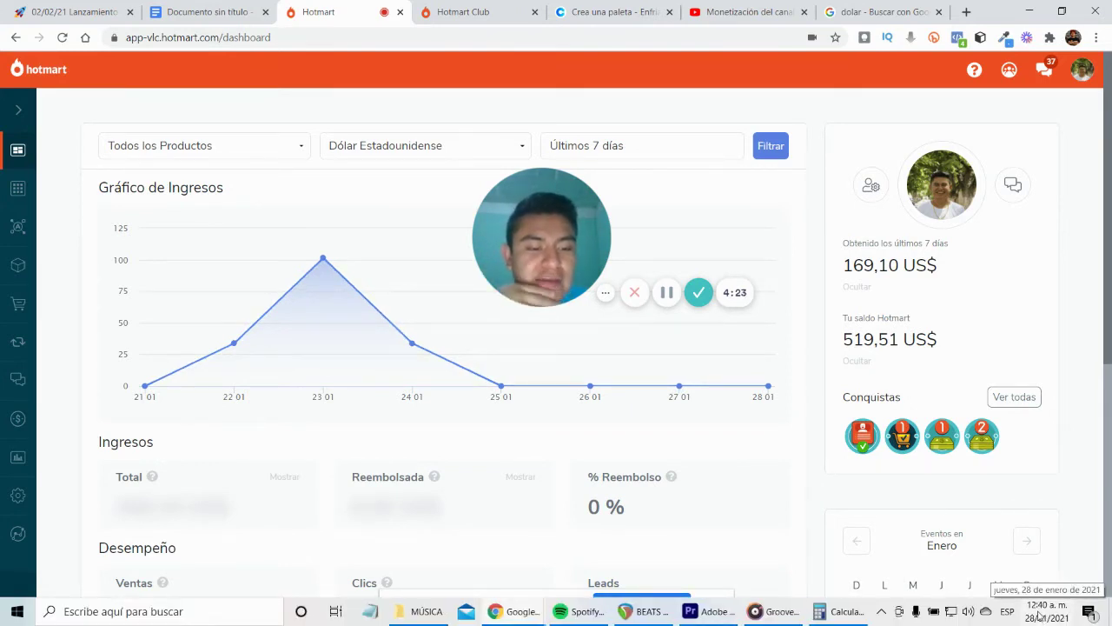
pyautogui.moveTo(765, 380)
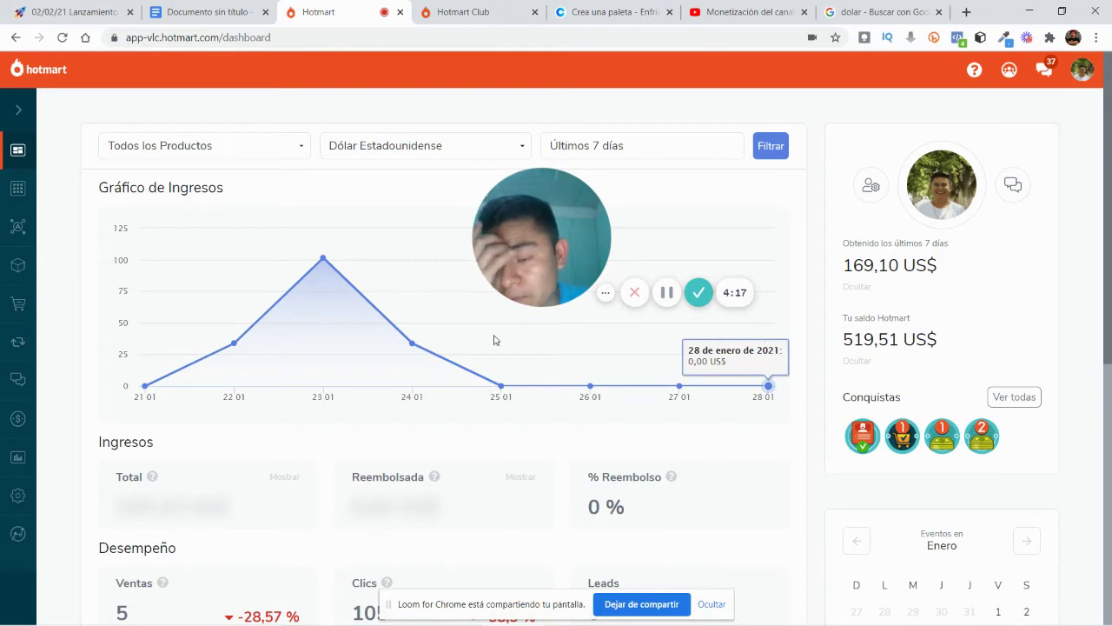
pyautogui.moveTo(151, 328)
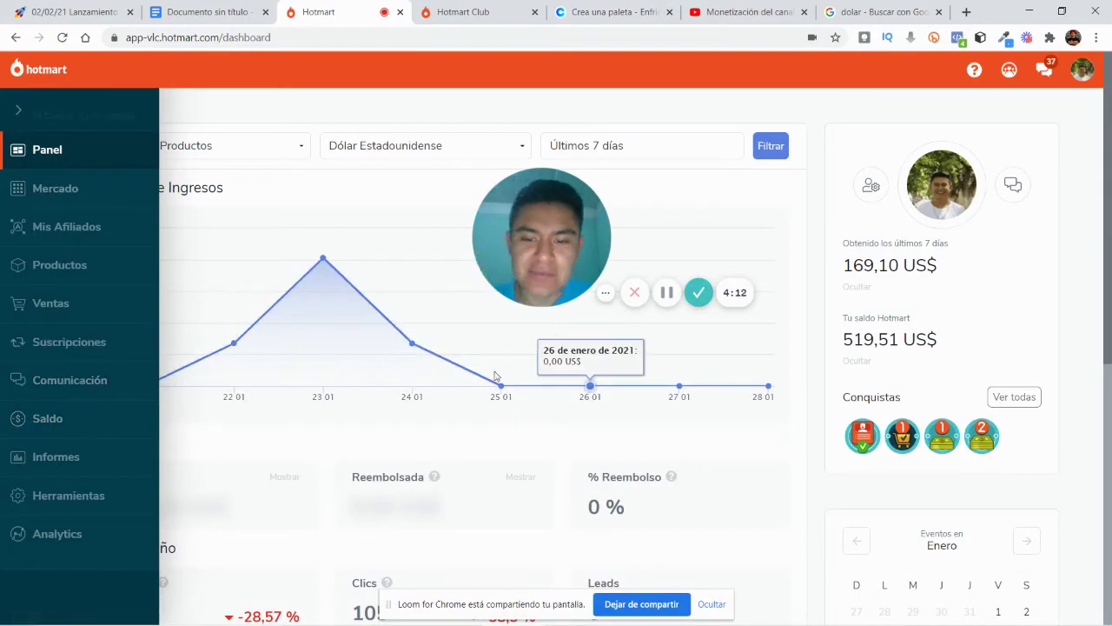
# Reveal the total income for the period, check the sales performance figures, and hide the total again
pyautogui.click(289, 481)
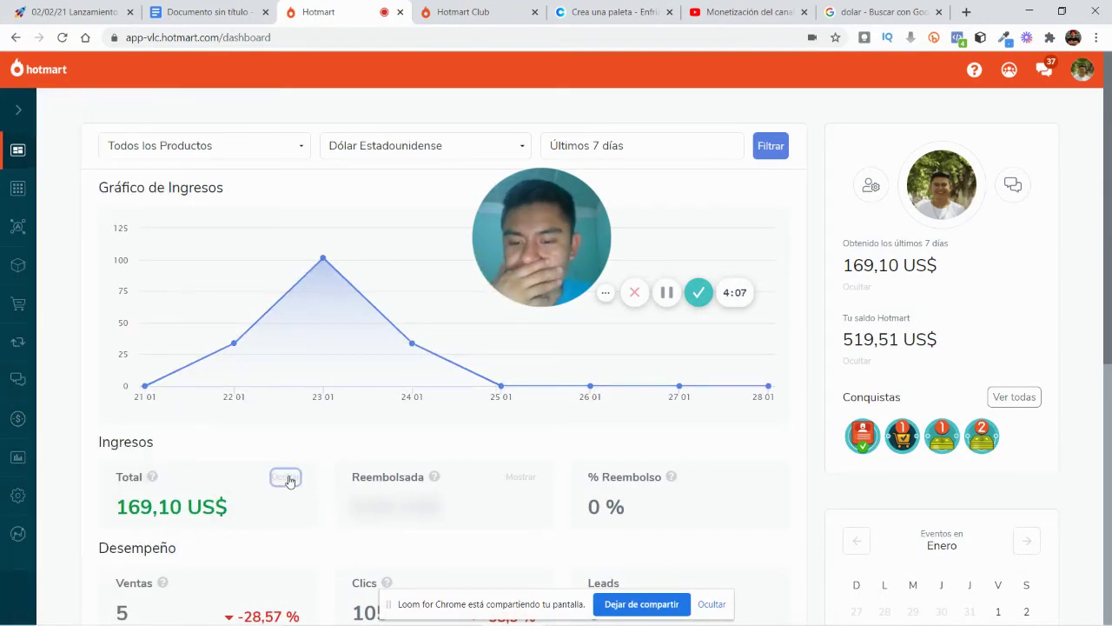
pyautogui.scroll(-1, 289, 481)
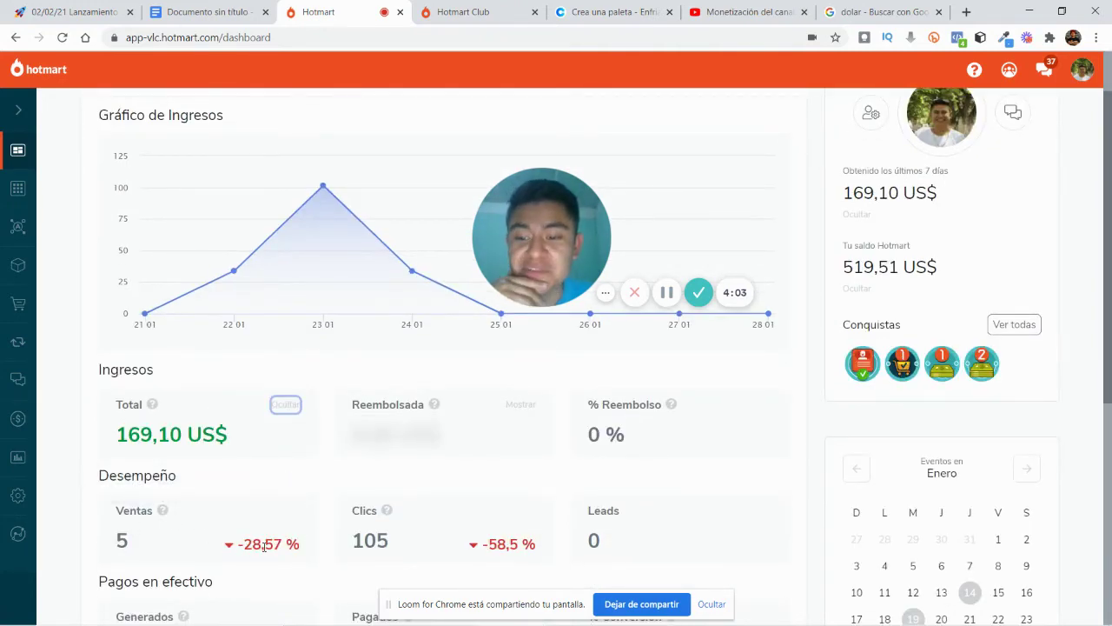
pyautogui.scroll(1, 281, 544)
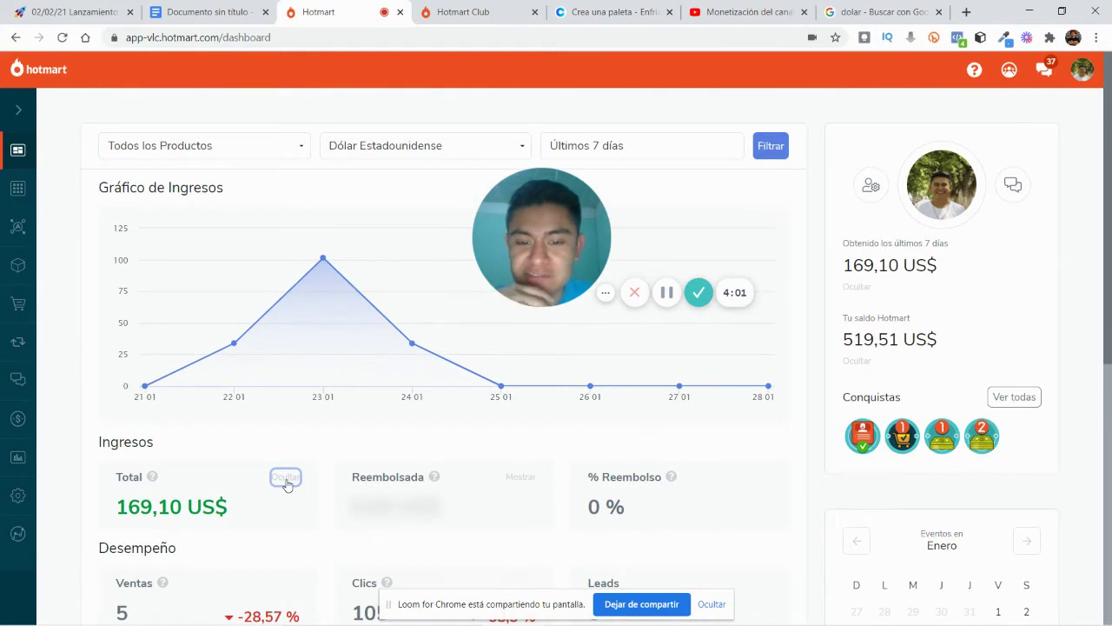
pyautogui.click(286, 478)
# Open the Saldo page to see the total balance and the amount available for withdrawal
pyautogui.moveTo(11, 480)
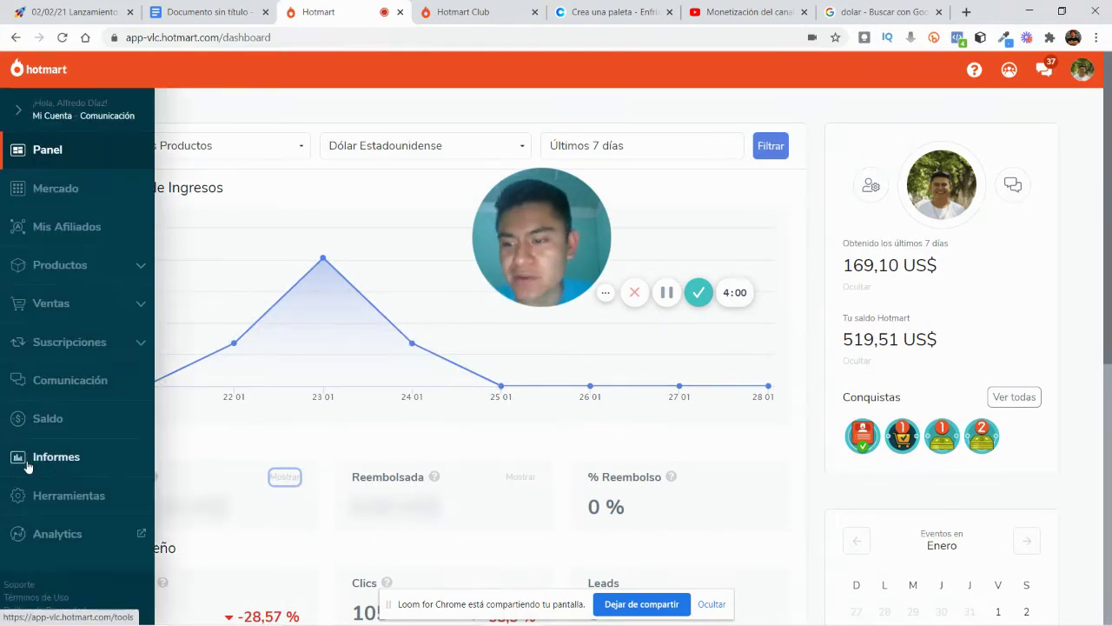
pyautogui.click(52, 416)
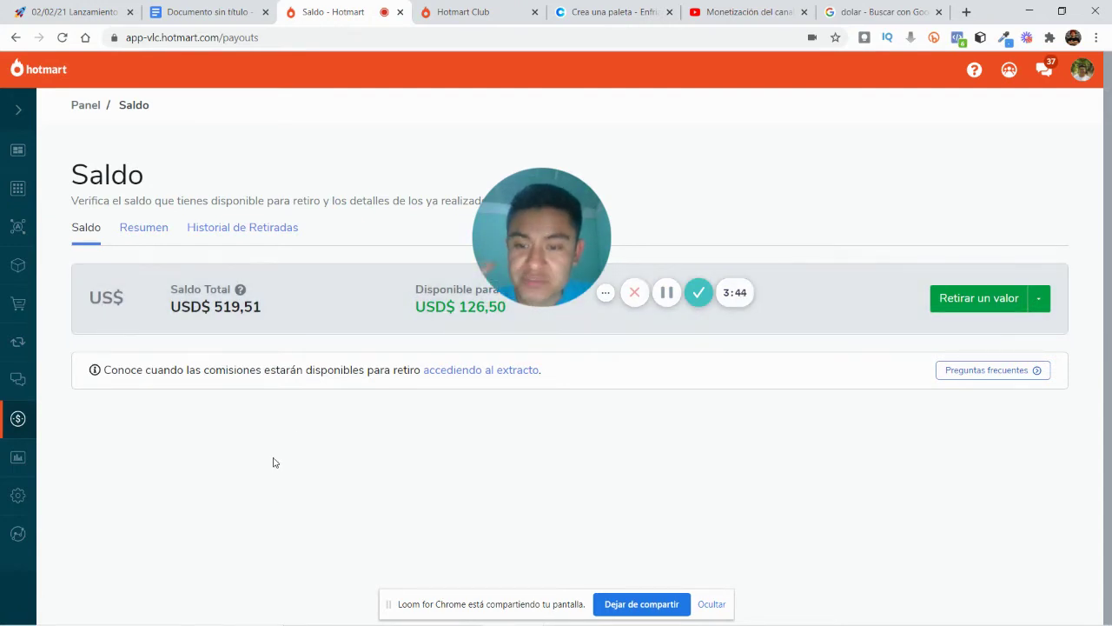
pyautogui.moveTo(623, 197)
pyautogui.moveTo(624, 197); pyautogui.dragTo(683, 154)
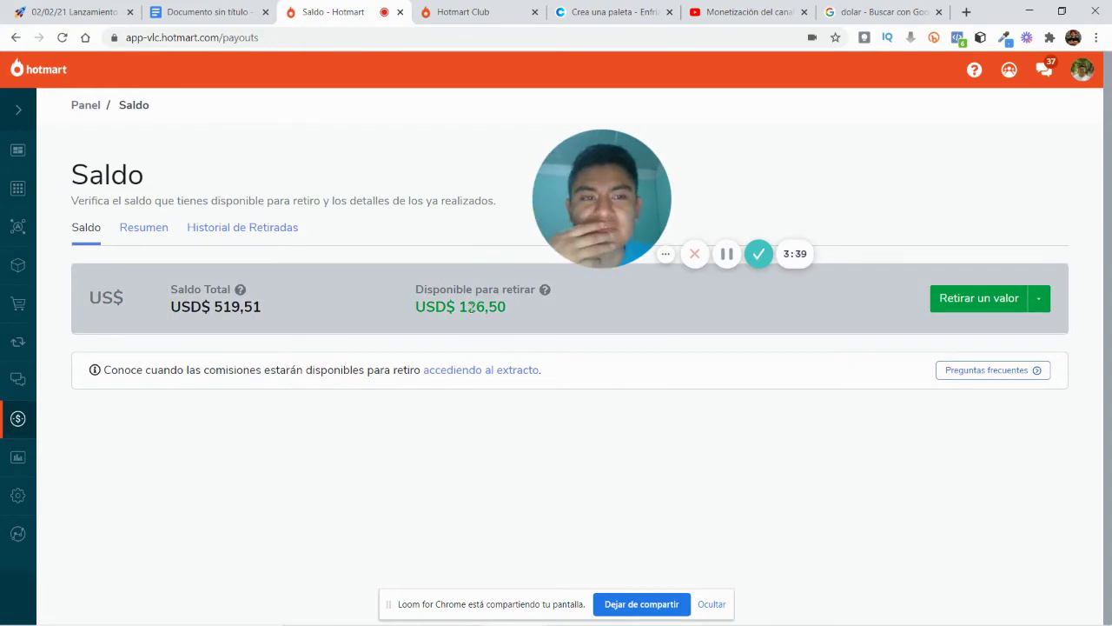
# Check the Mexican peso equivalent of 126.50 US dollars in the Google currency converter and return to the Hotmart balance page
pyautogui.click(877, 11)
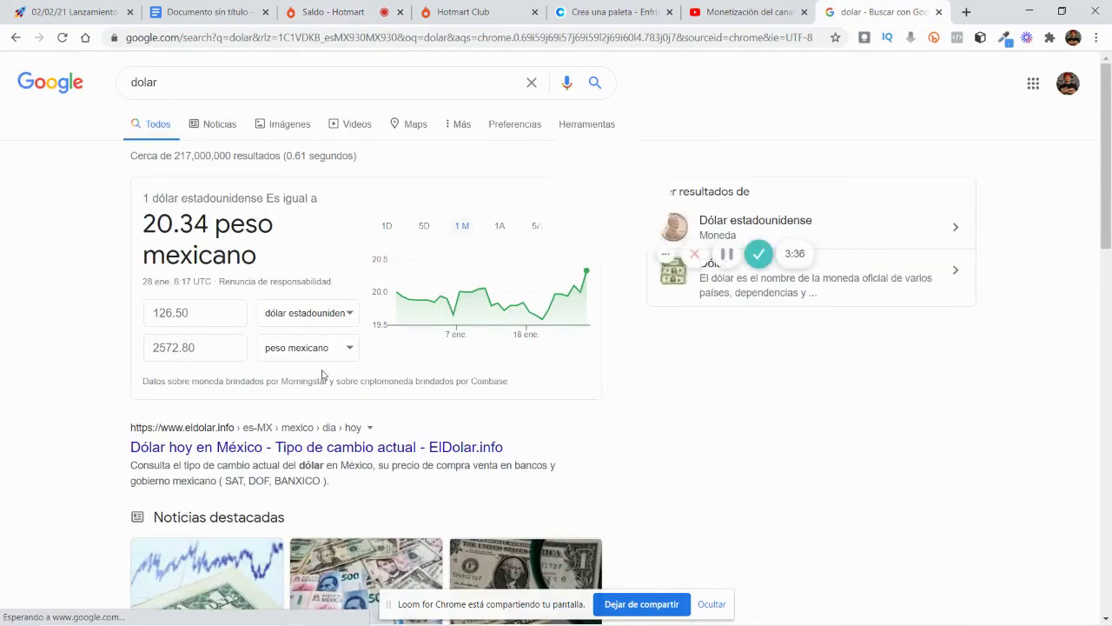
pyautogui.click(155, 347)
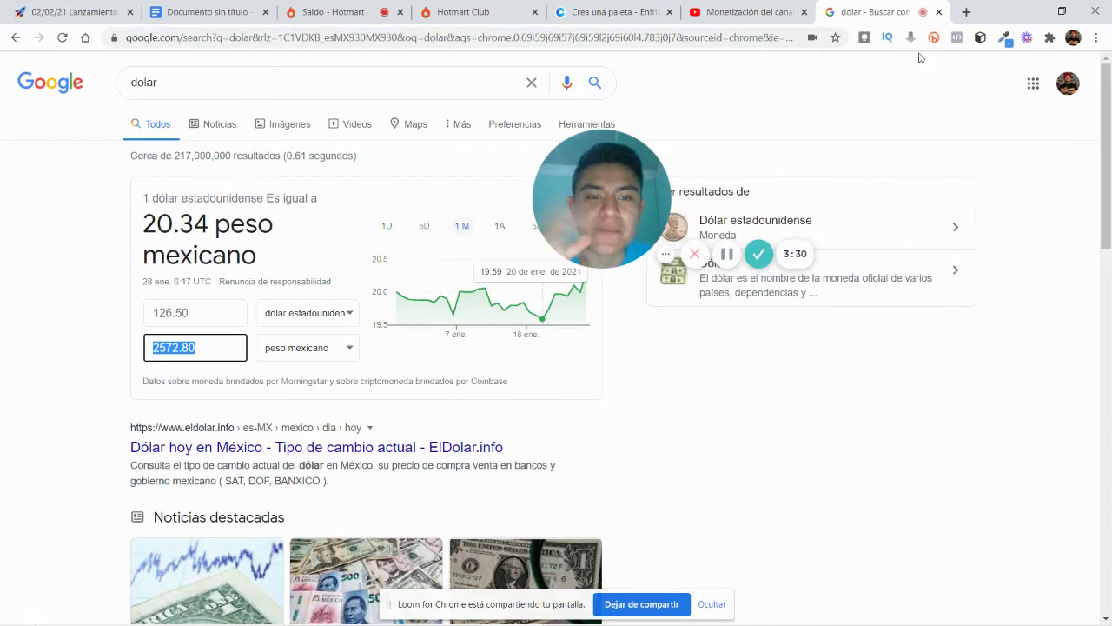
pyautogui.click(343, 8)
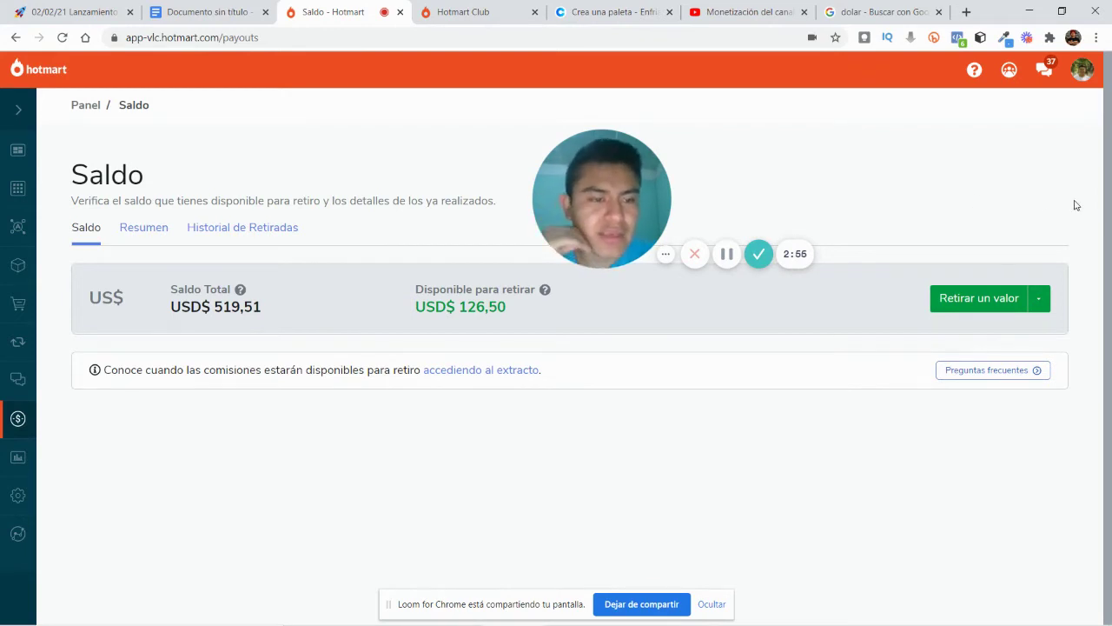
# Choose to withdraw the available US dollar balance through Payoneer and open its withdrawal form
pyautogui.click(1039, 302)
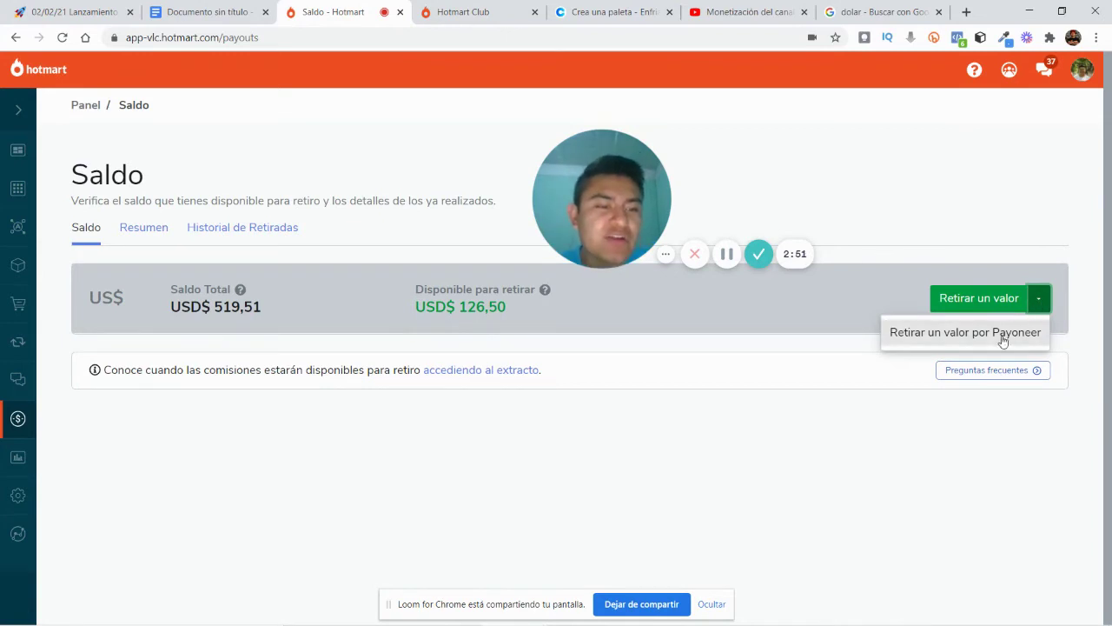
pyautogui.click(1042, 304)
pyautogui.click(1042, 306)
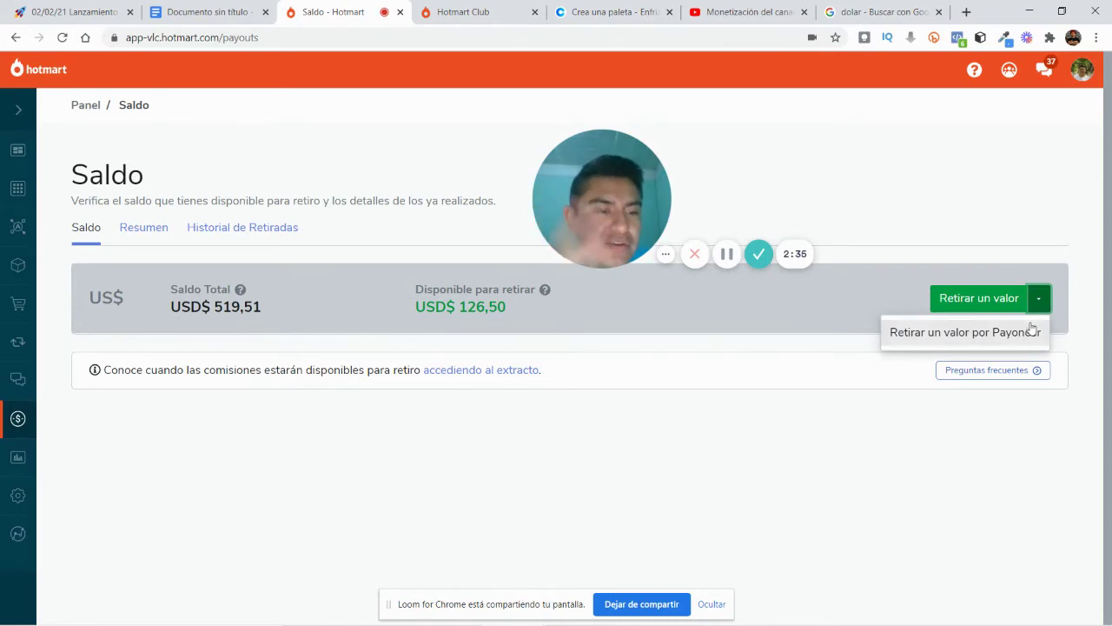
pyautogui.click(984, 341)
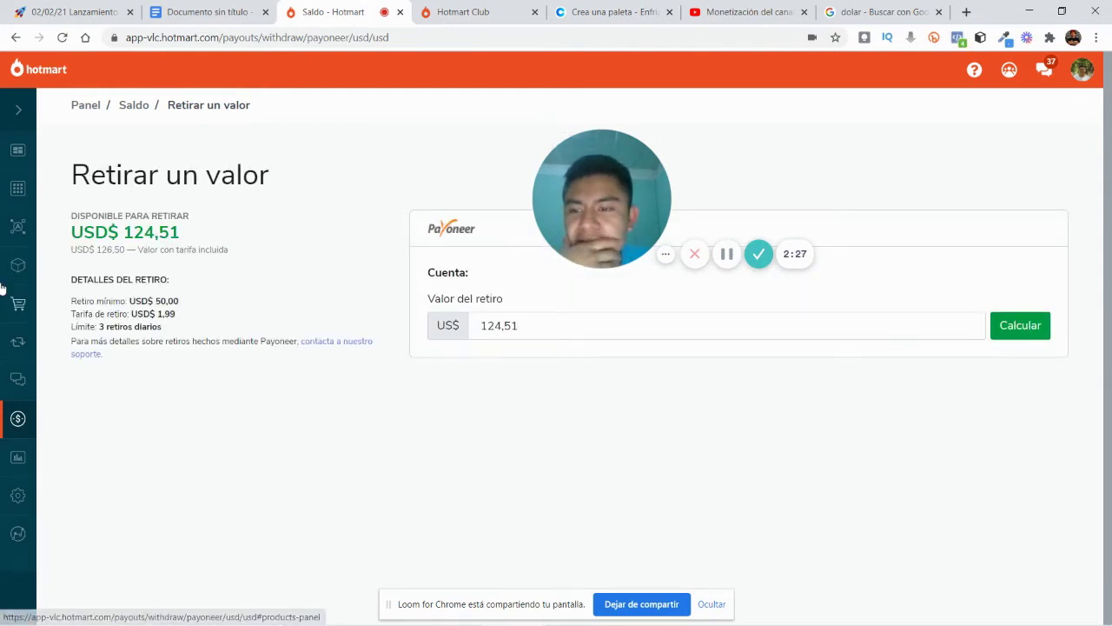
# Calculate the US$ 124,51 Payoneer withdrawal, submit and confirm it, and go to the withdrawal history
pyautogui.moveTo(17, 303)
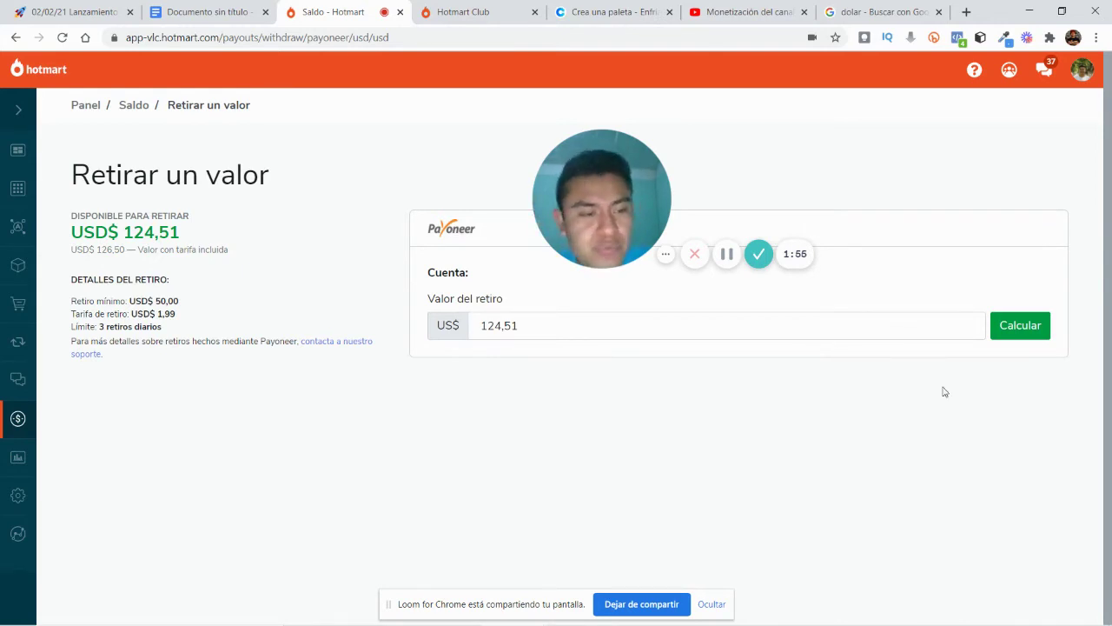
pyautogui.click(1014, 329)
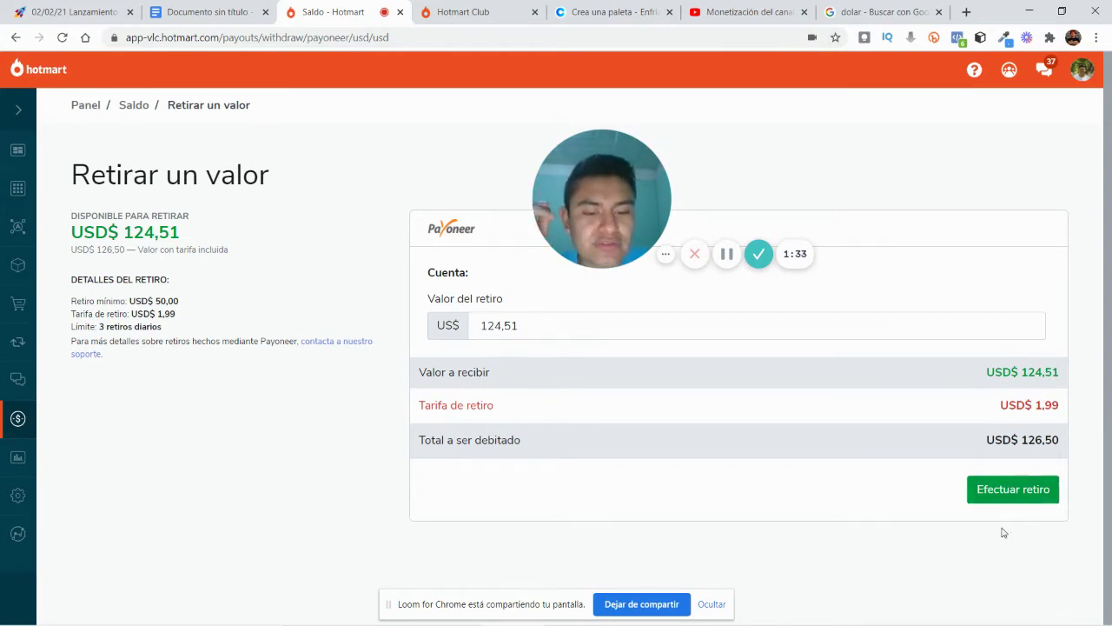
pyautogui.click(1023, 497)
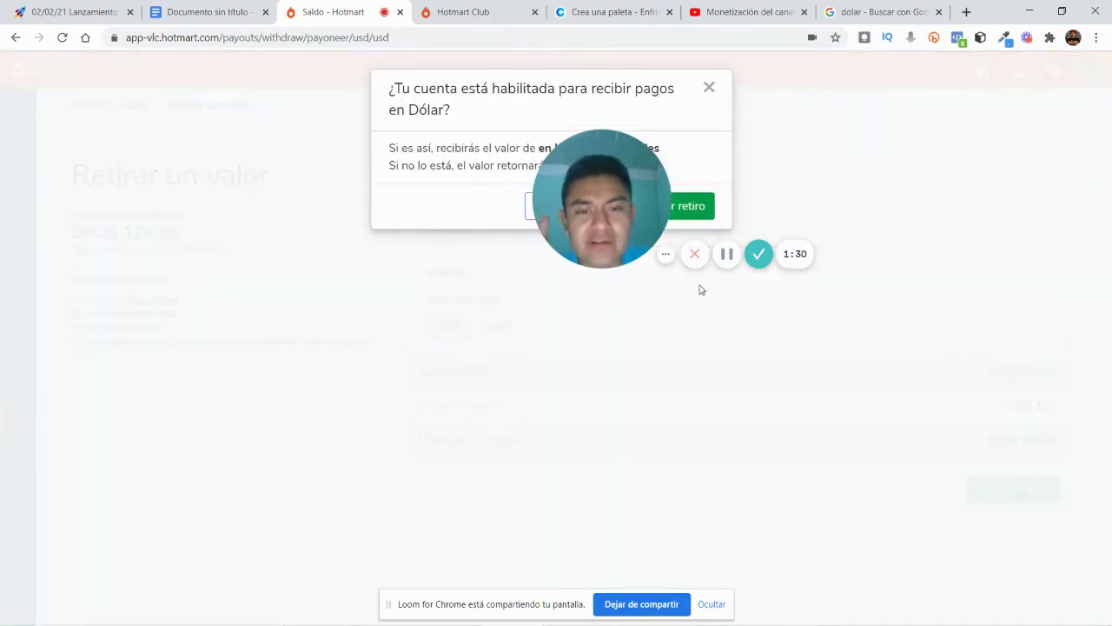
pyautogui.moveTo(607, 192); pyautogui.dragTo(823, 173)
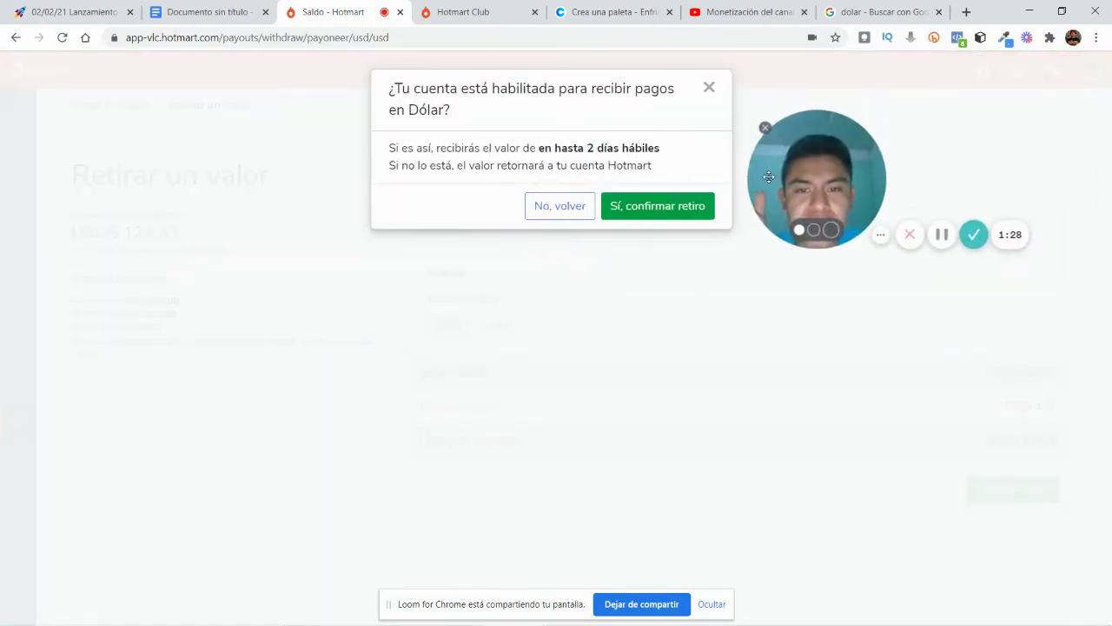
pyautogui.click(682, 210)
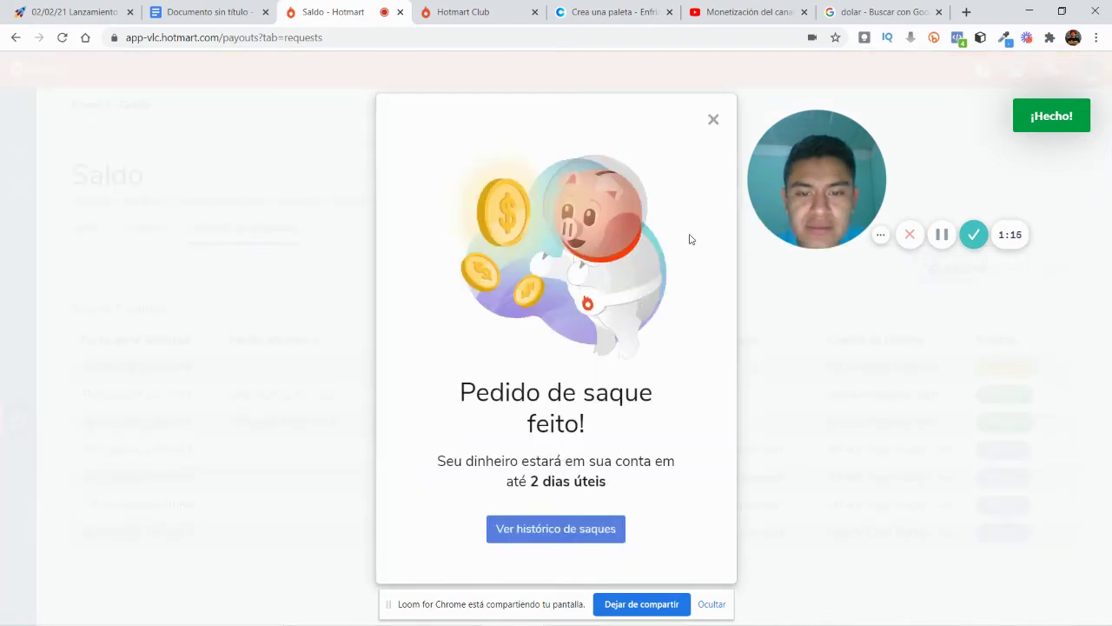
pyautogui.click(570, 531)
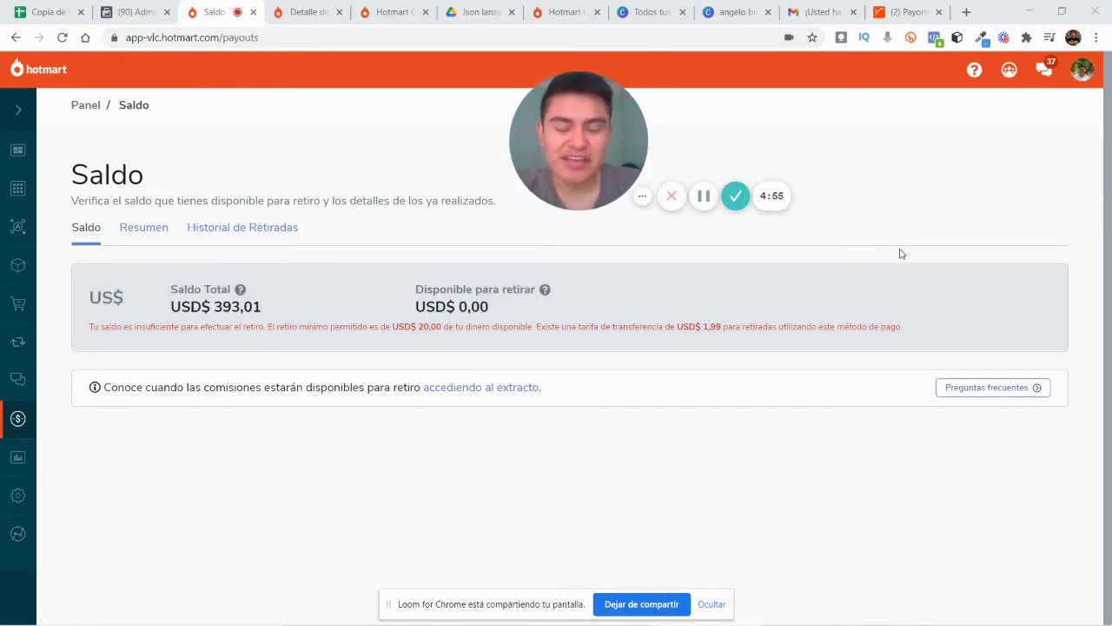
# Switch to Gmail and read the Payoneer payment notification, checking the amount and the sender
pyautogui.moveTo(992, 621)
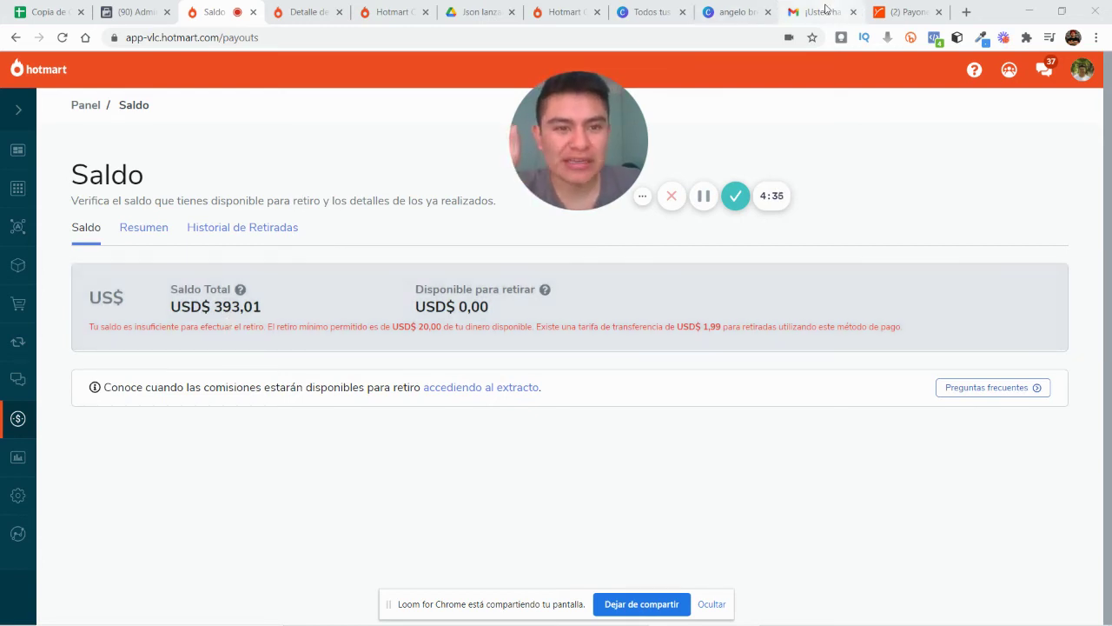
pyautogui.click(817, 14)
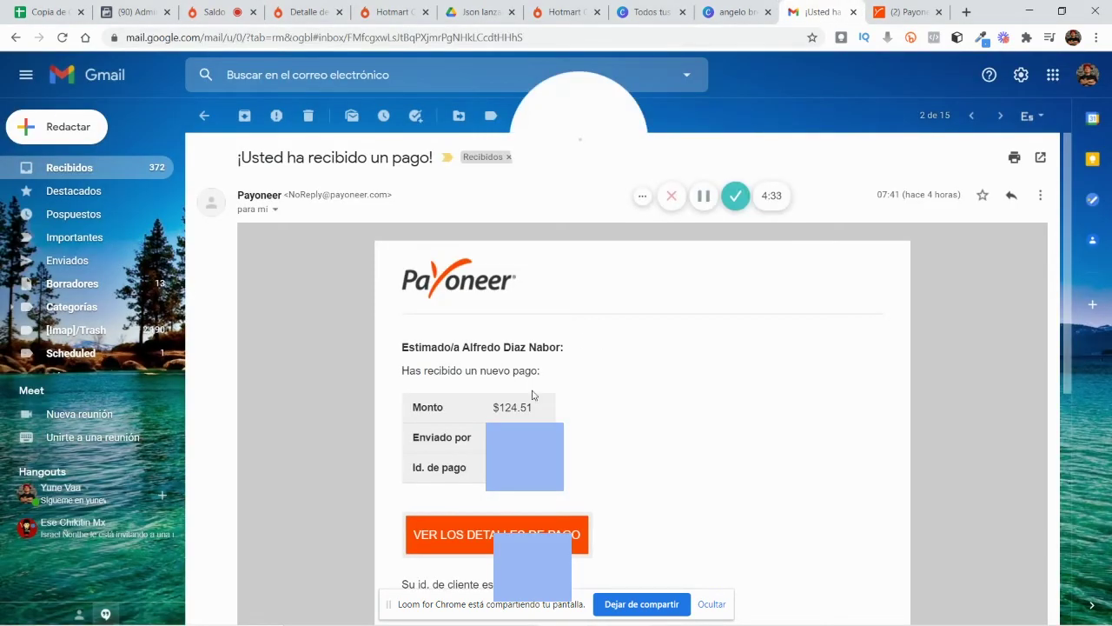
pyautogui.scroll(-1, 737, 432)
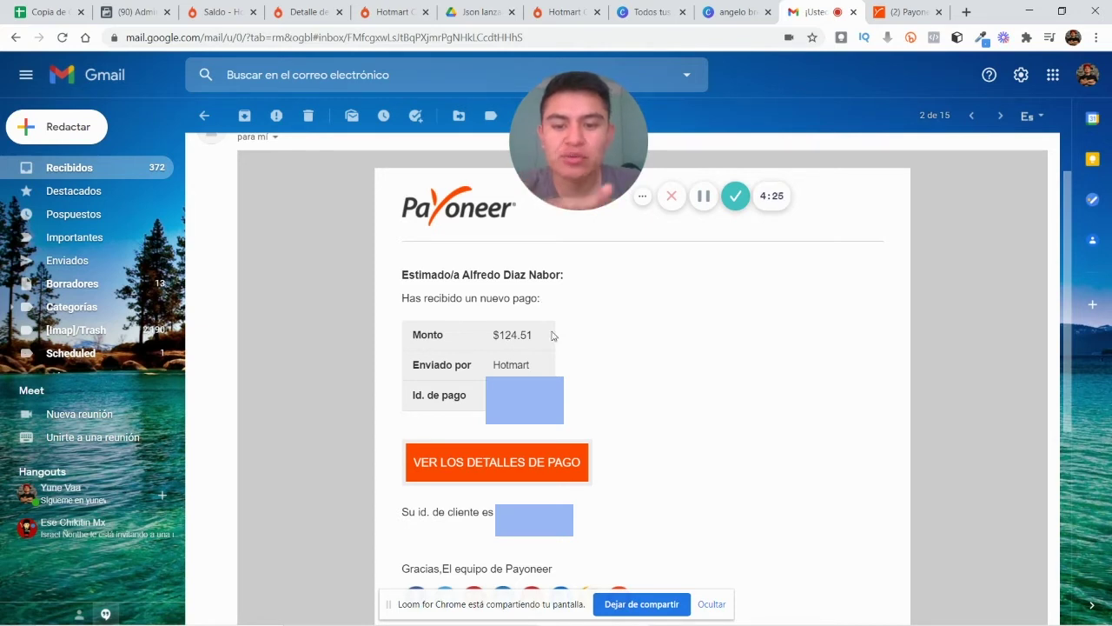
pyautogui.scroll(-1, 632, 350)
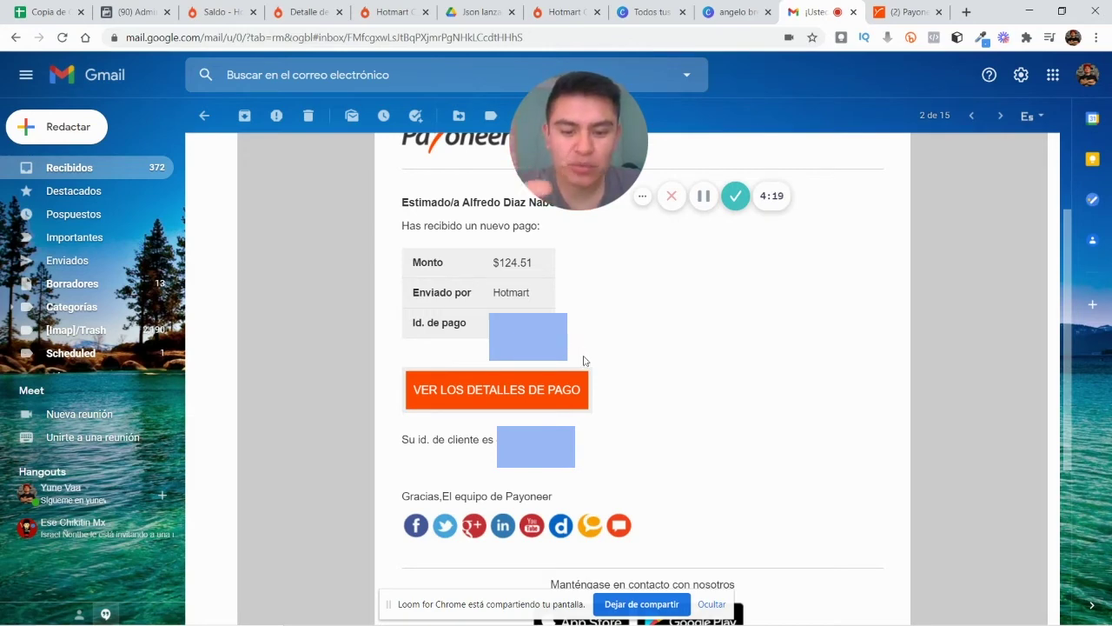
pyautogui.scroll(1, 584, 359)
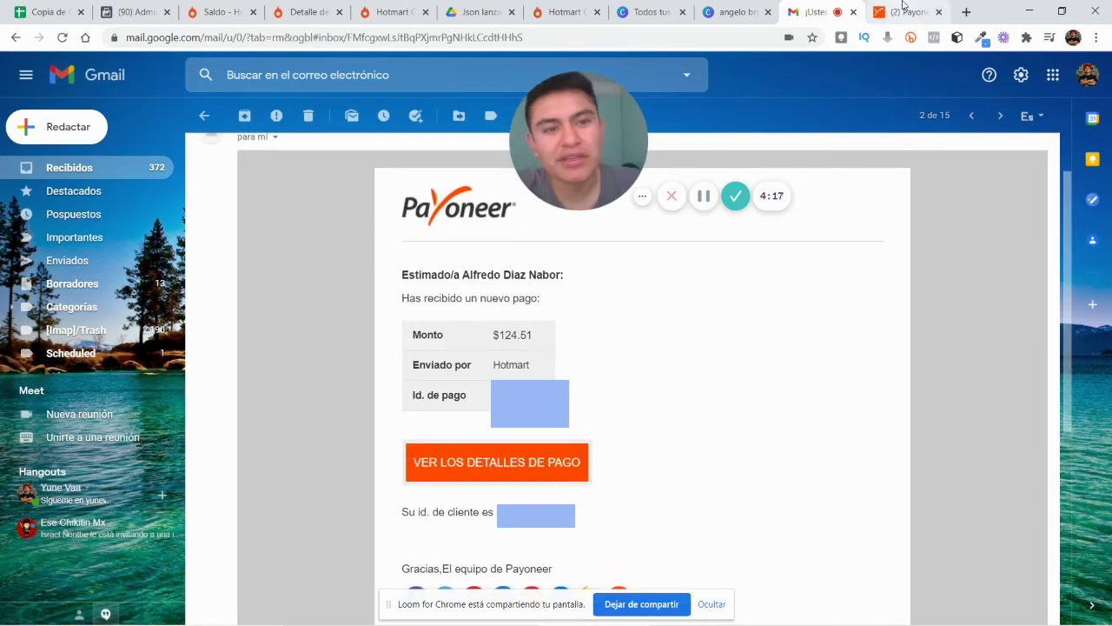
# Switch to the Payoneer account and review its currency balances and most recent transactions
pyautogui.click(902, 6)
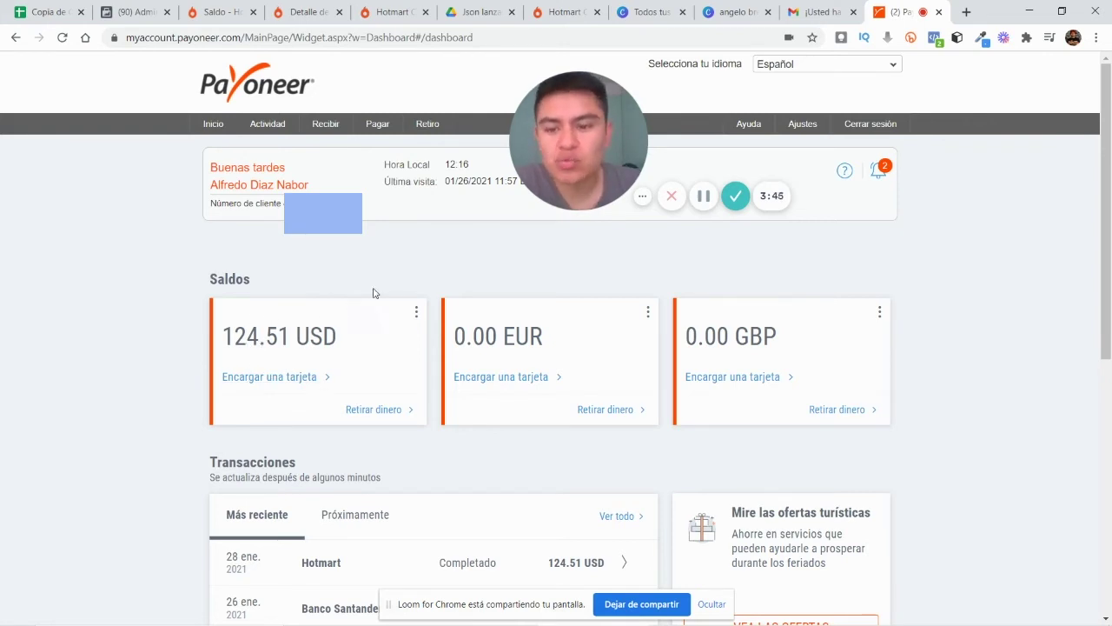
pyautogui.scroll(-1, 393, 323)
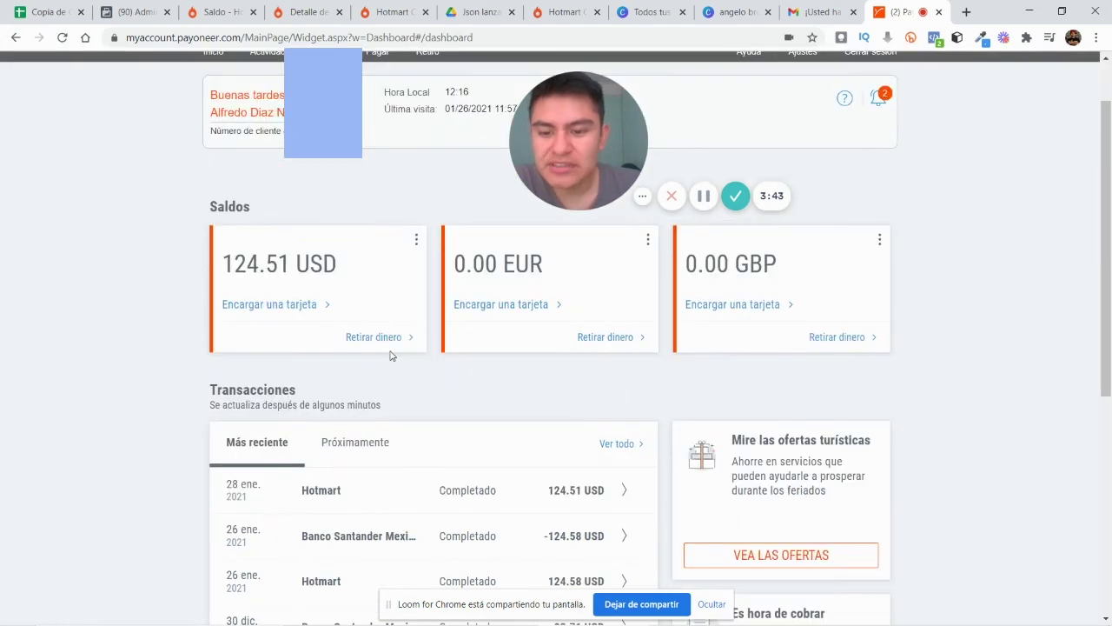
pyautogui.scroll(-1, 388, 432)
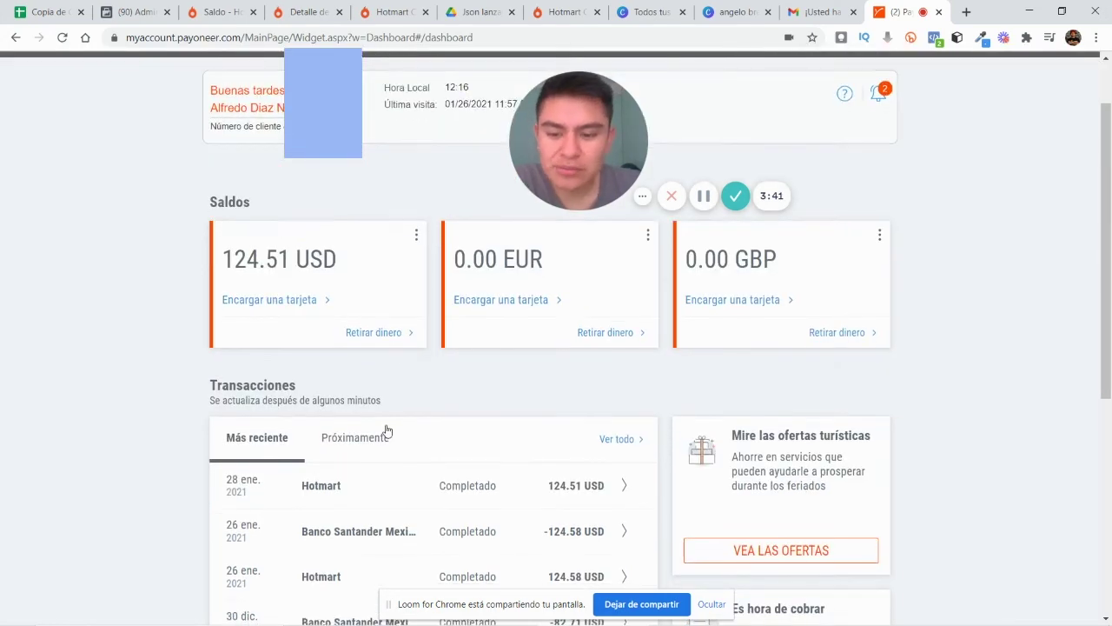
pyautogui.scroll(-3, 362, 447)
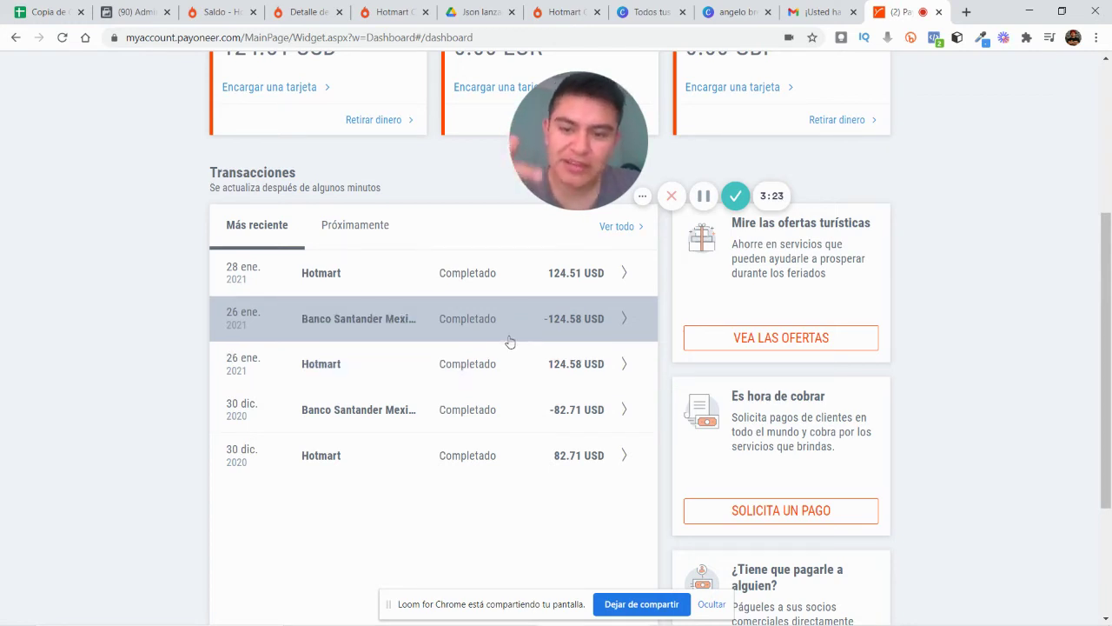
# Start a withdrawal from the USD balance to open the bank transfer form
pyautogui.scroll(1, 516, 298)
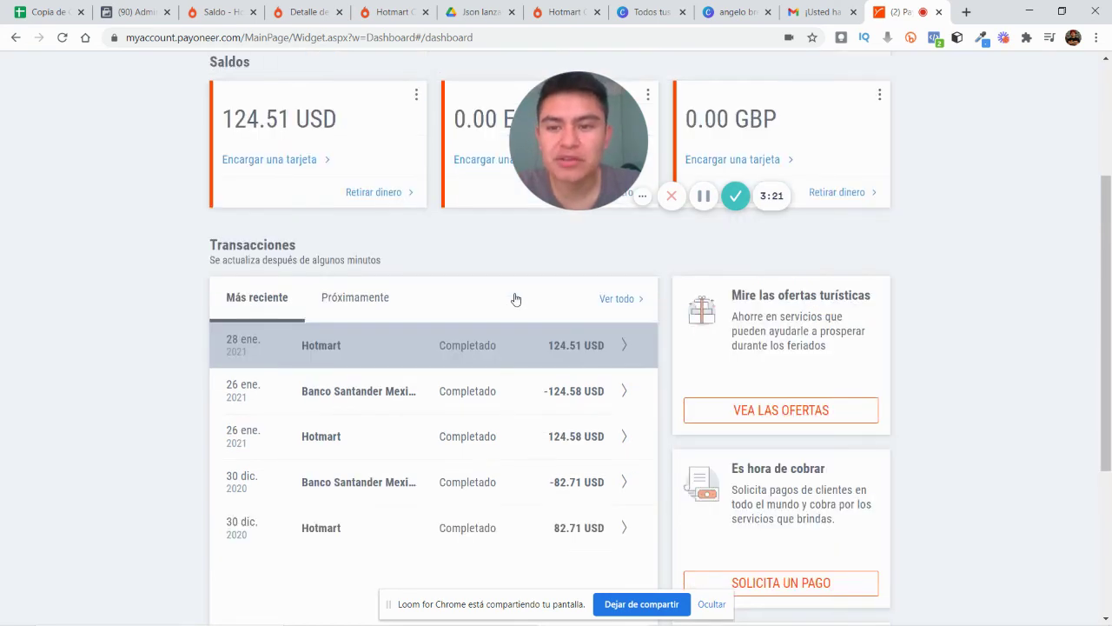
pyautogui.scroll(1, 512, 300)
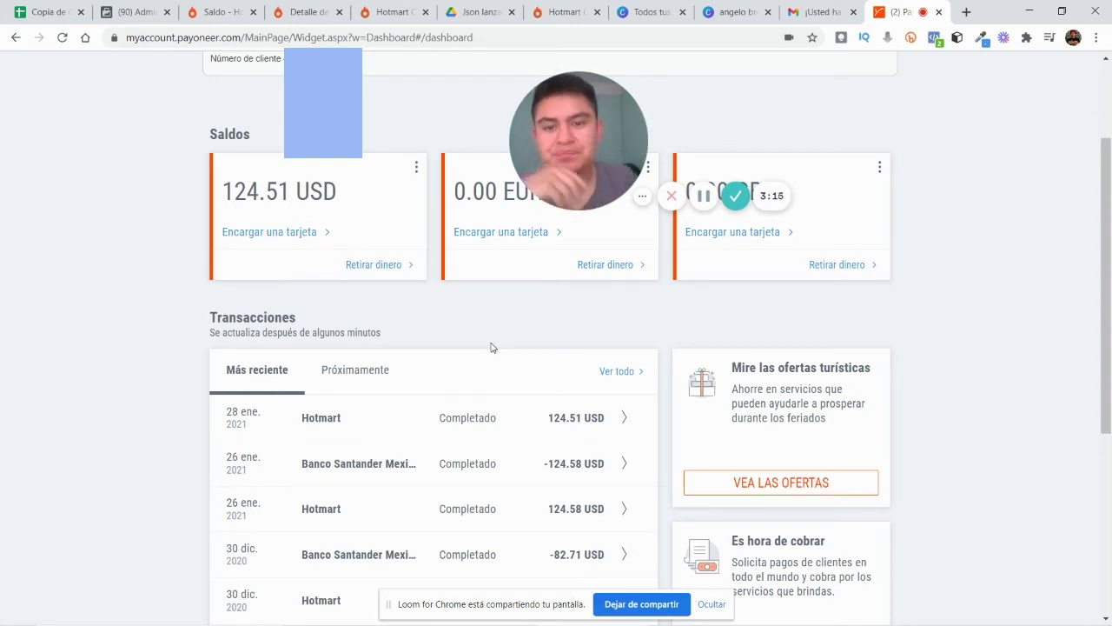
pyautogui.click(392, 272)
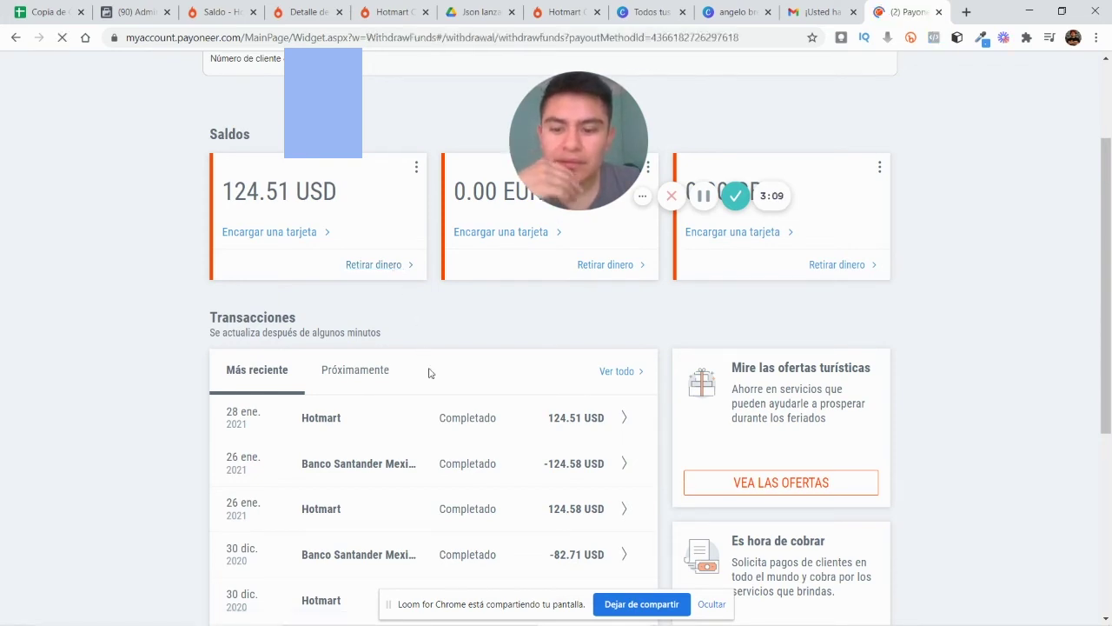
# Set the amount to transfer from the USD balance to the Banco Santander account to 124.51 USD
pyautogui.scroll(-3, 430, 375)
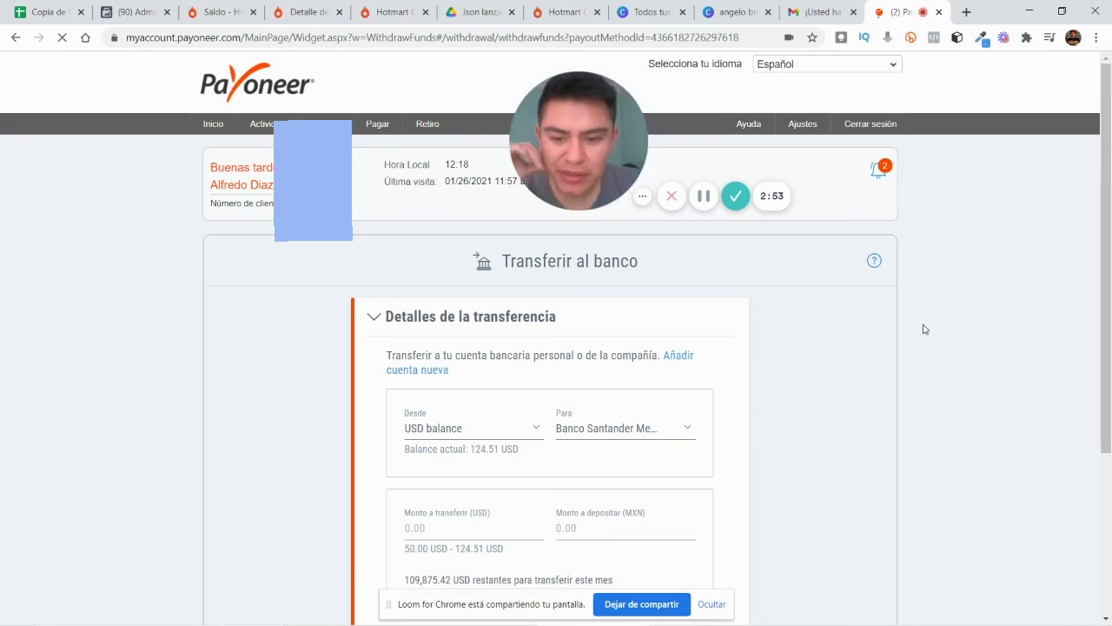
pyautogui.scroll(-1, 923, 310)
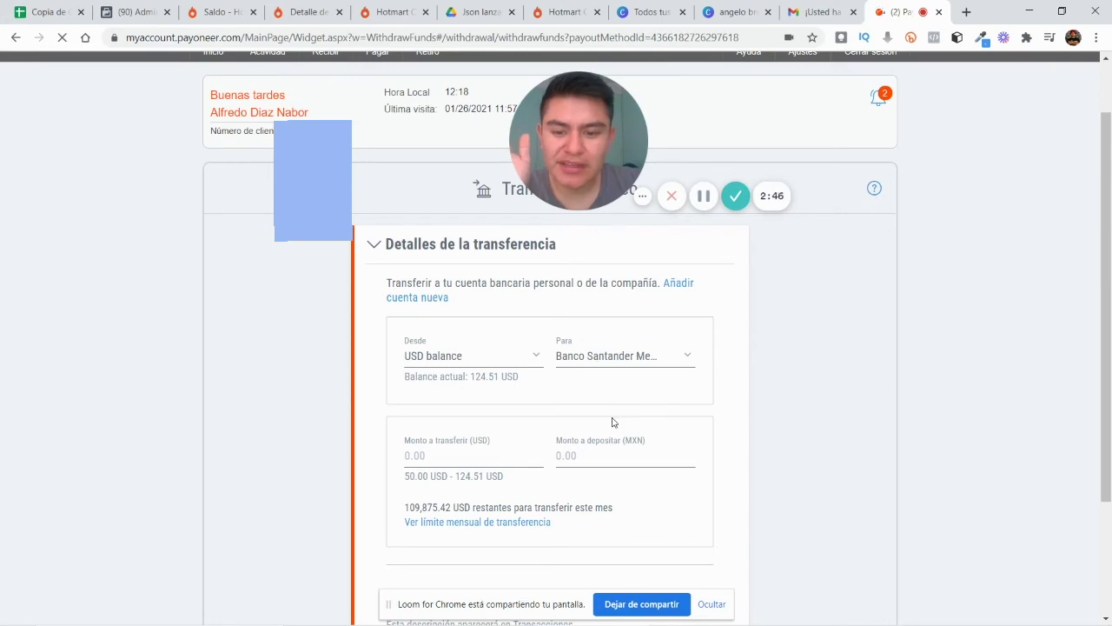
pyautogui.scroll(-1, 331, 515)
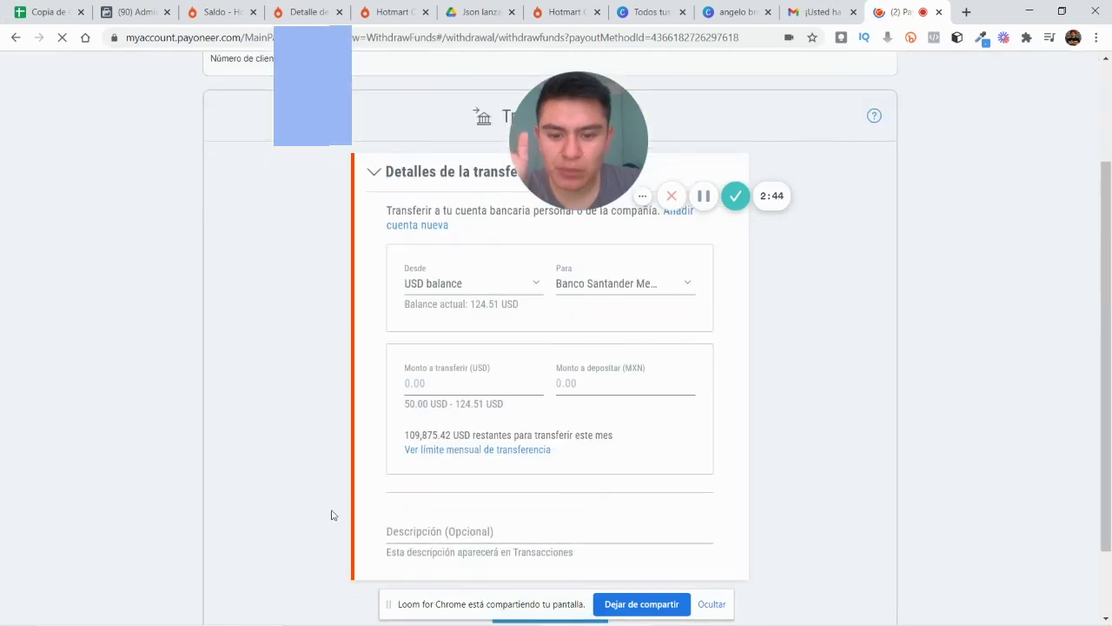
pyautogui.click(440, 390)
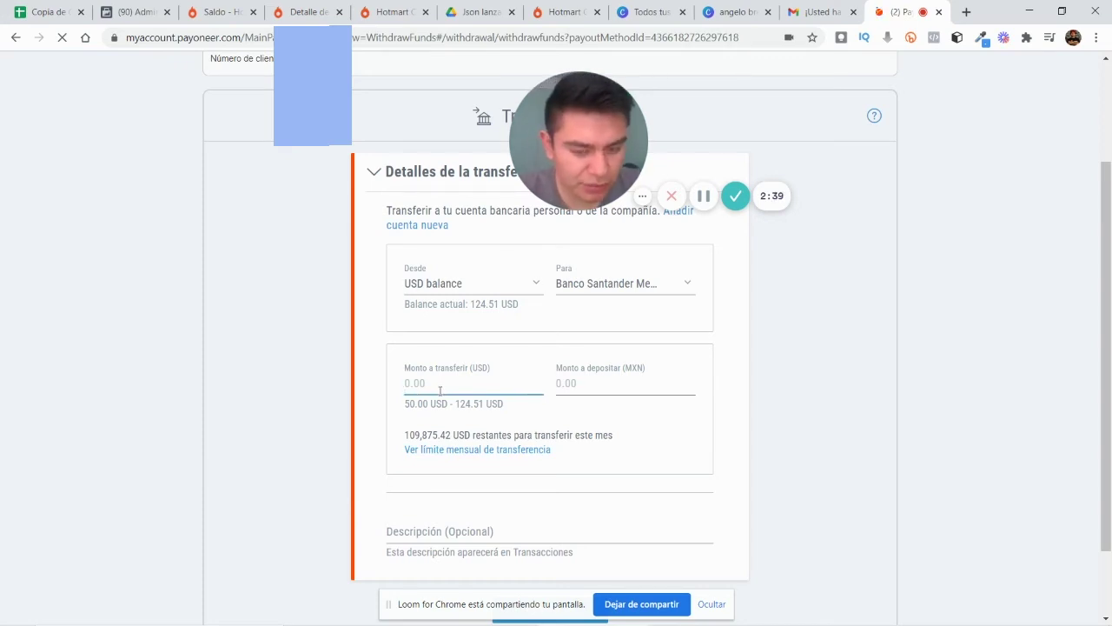
pyautogui.write('124')
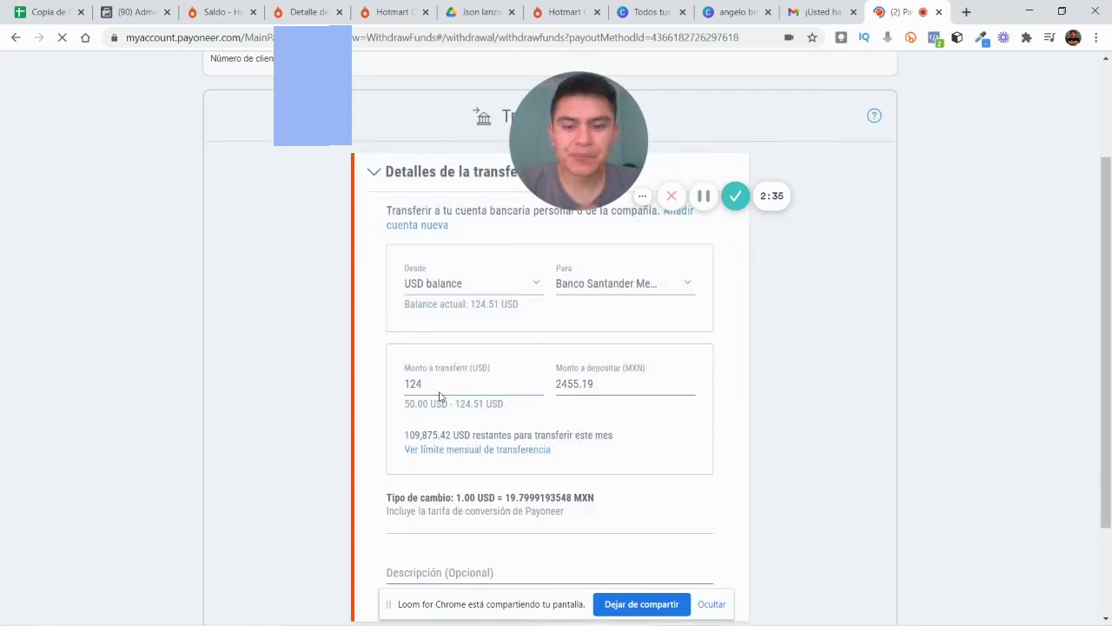
pyautogui.click(440, 391)
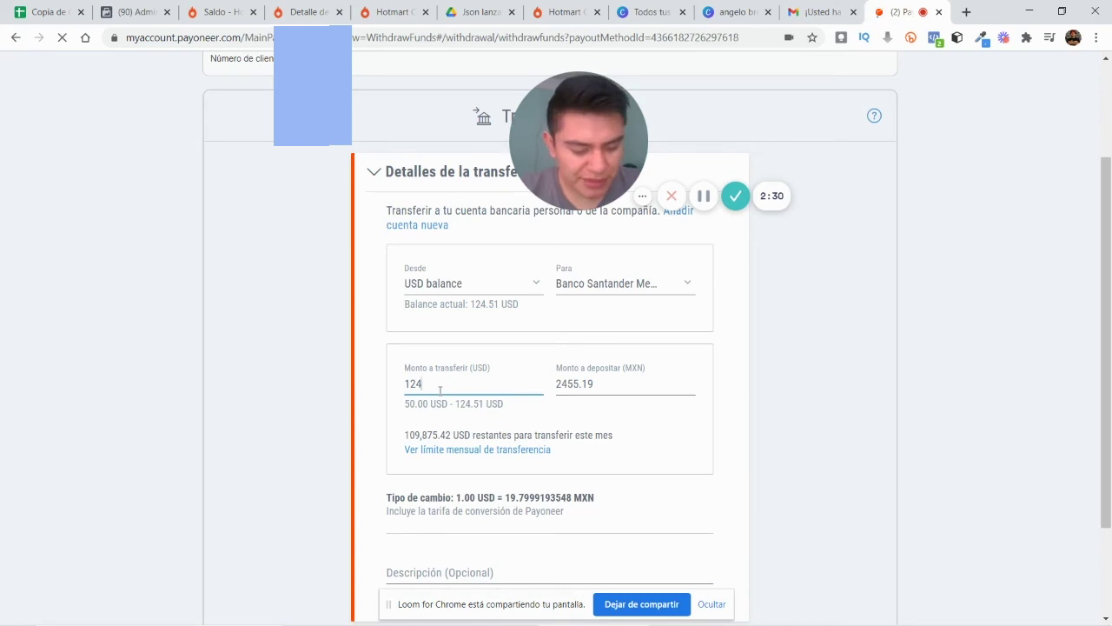
pyautogui.write('.51')
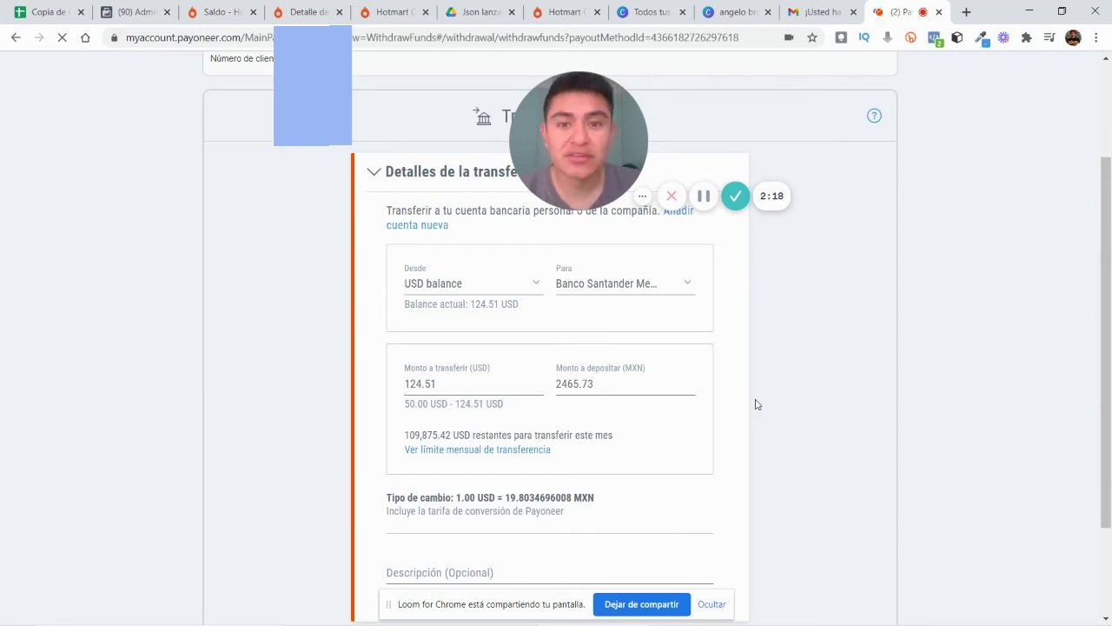
# Enter "3er retiro de hotmart" as the optional description of the bank transfer
pyautogui.scroll(-3, 778, 418)
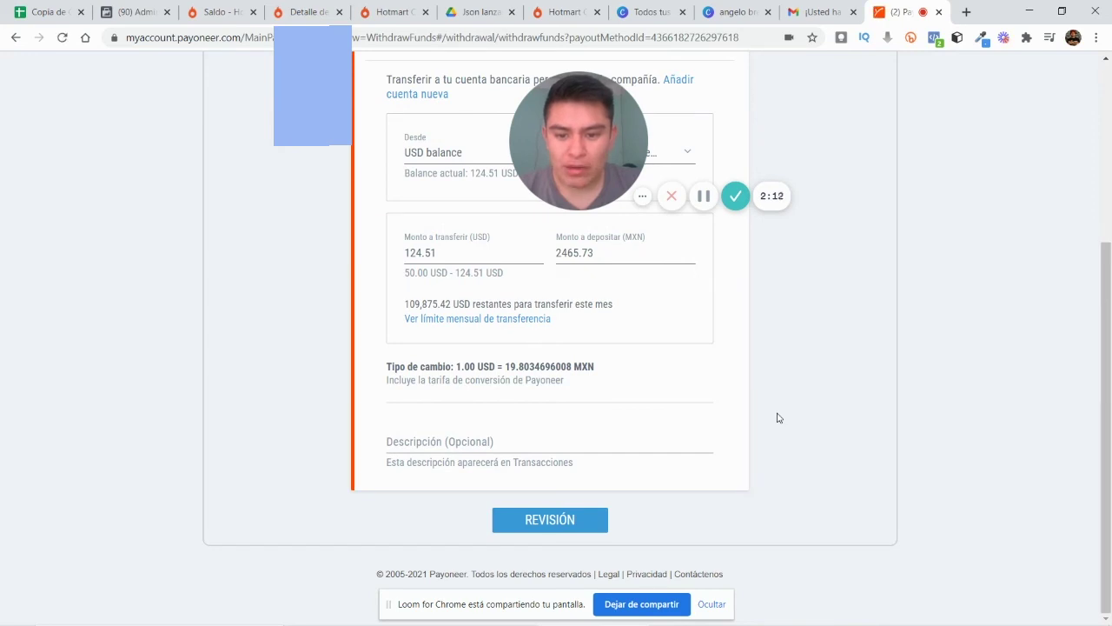
pyautogui.click(438, 442)
pyautogui.scroll(2, 694, 420)
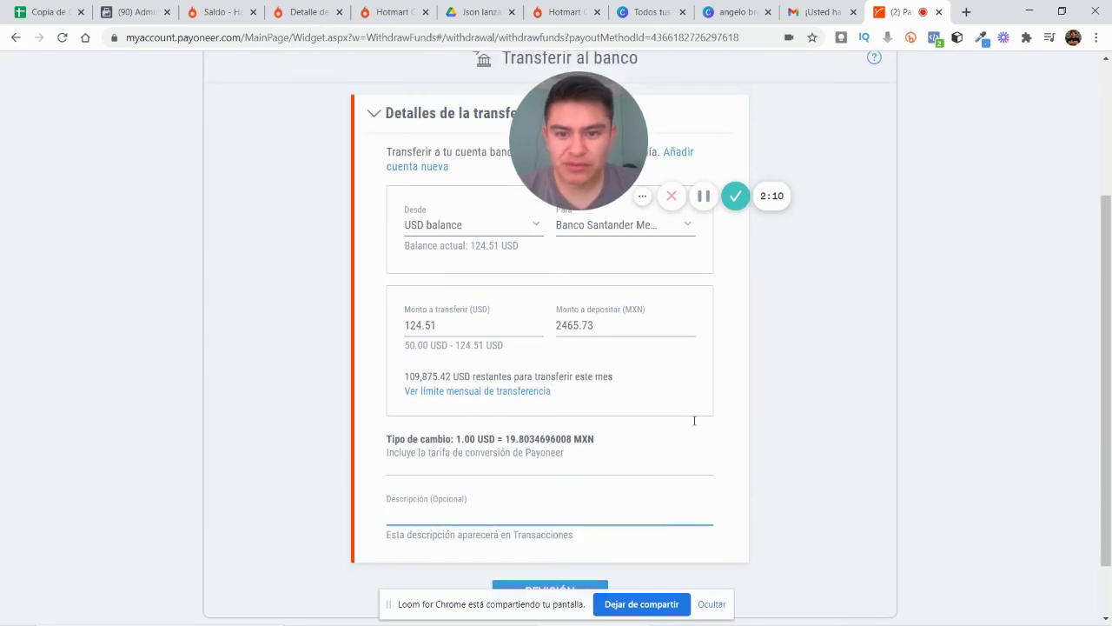
pyautogui.scroll(-1, 415, 516)
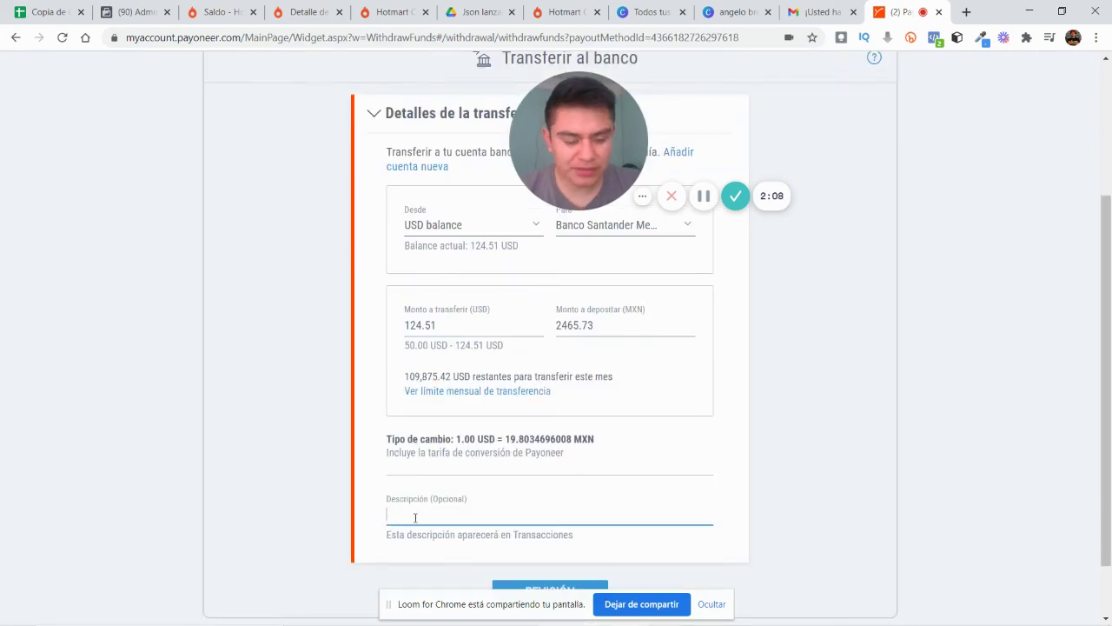
pyautogui.write('3er')
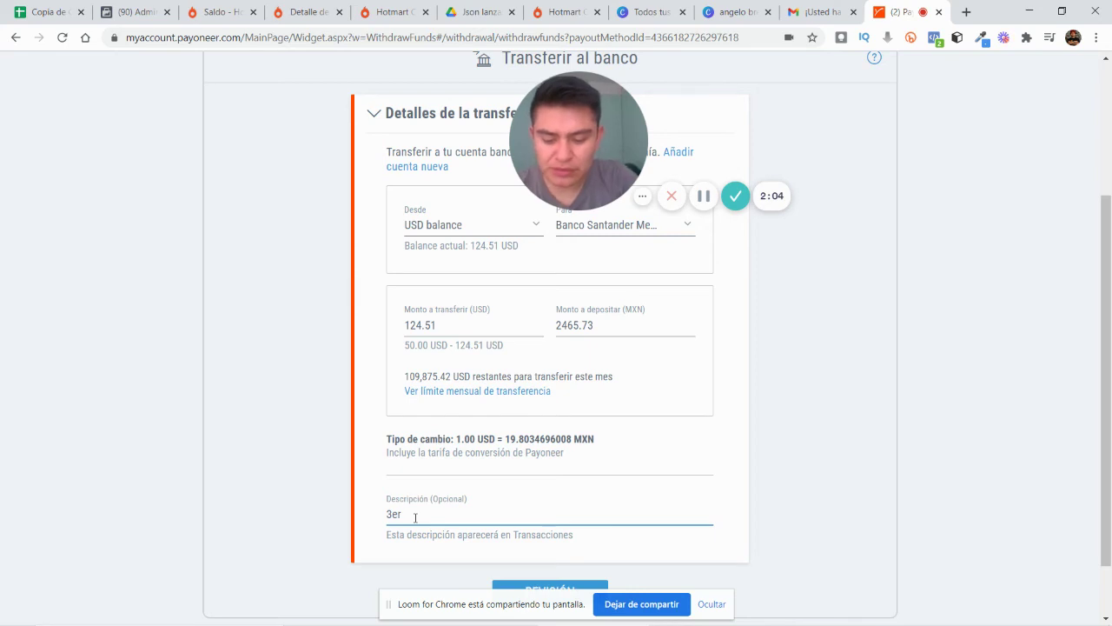
pyautogui.write('retiro de hotmar')
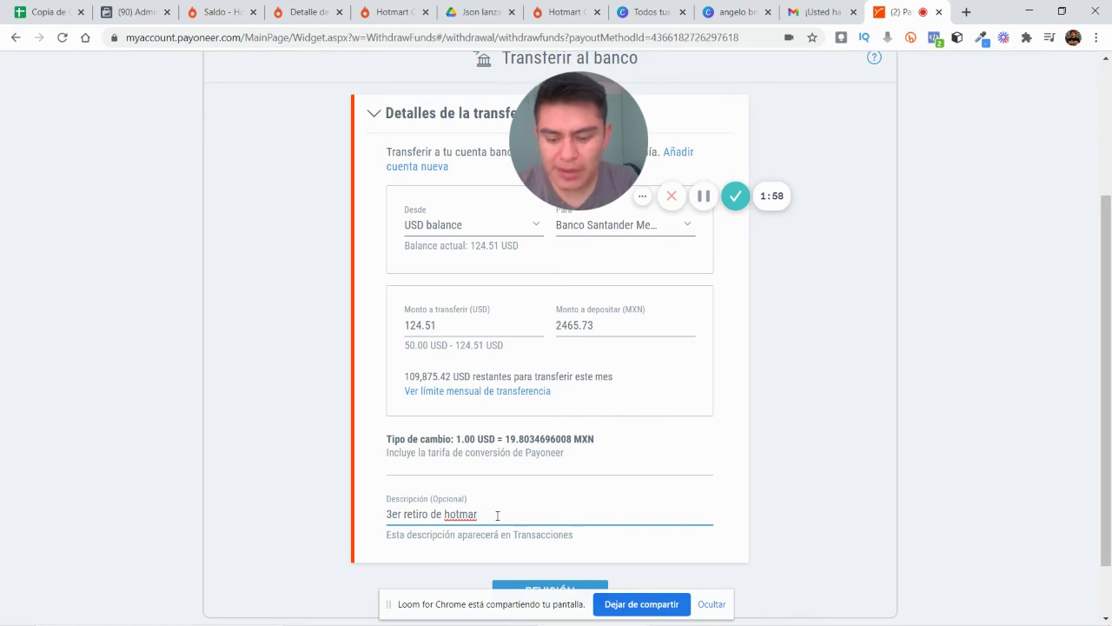
pyautogui.write('t')
pyautogui.scroll(-1, 814, 424)
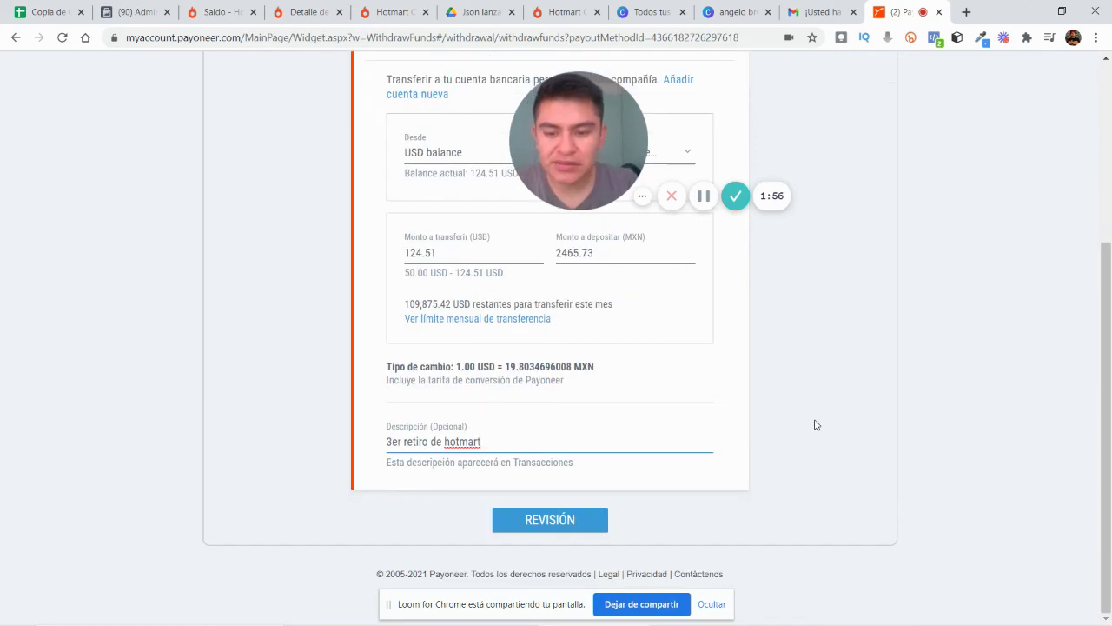
# Recheck the filled-in transfer details and submit the form for review
pyautogui.scroll(2, 804, 441)
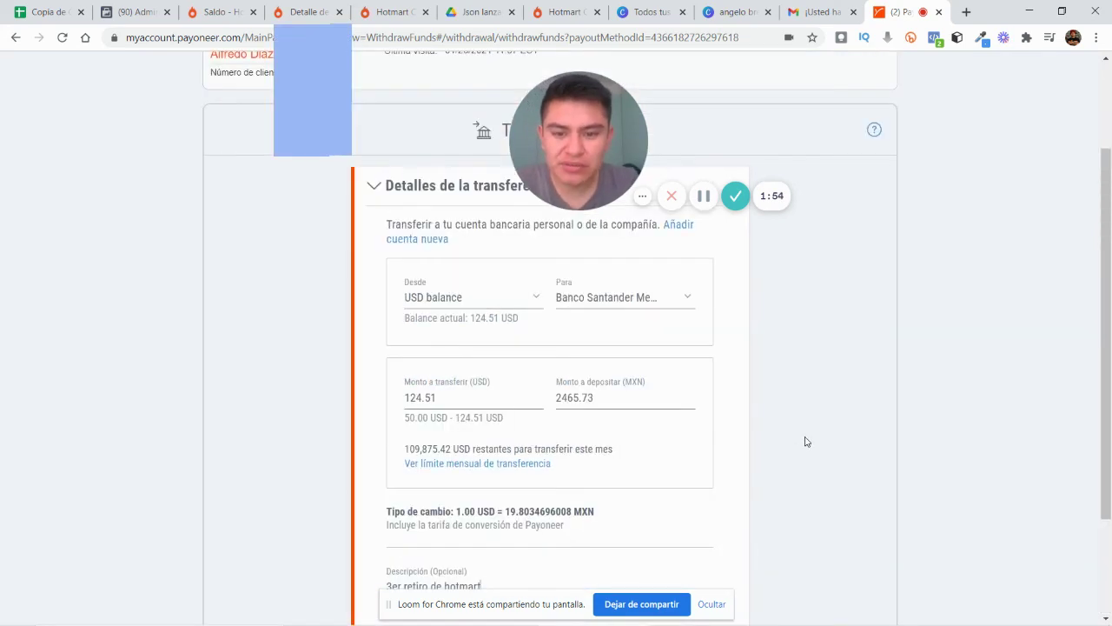
pyautogui.scroll(1, 805, 441)
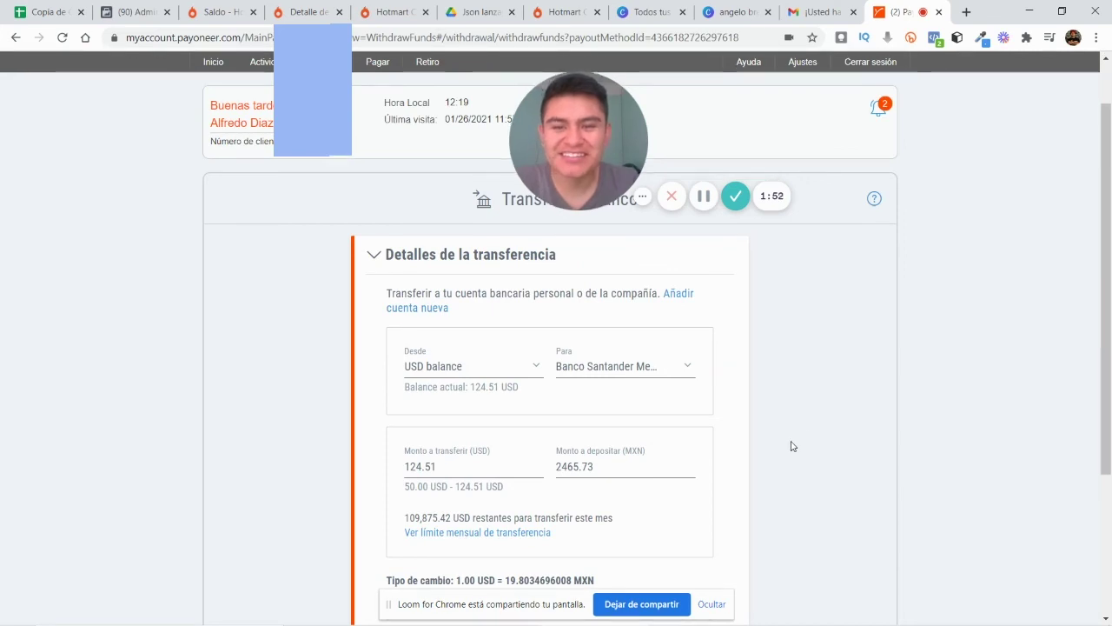
pyautogui.scroll(-3, 787, 443)
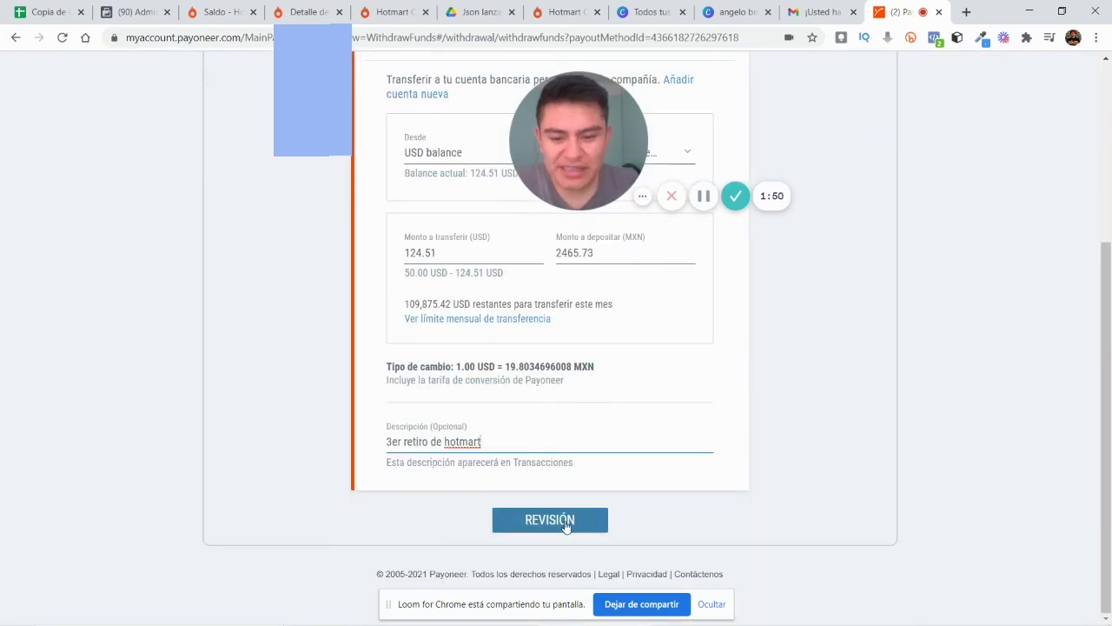
pyautogui.click(566, 521)
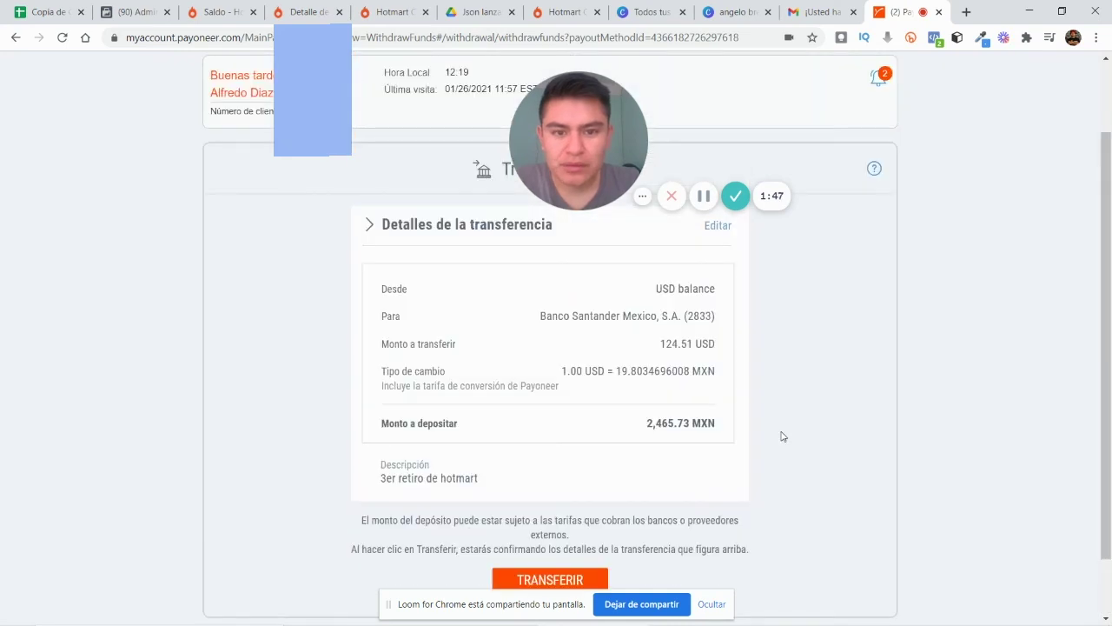
# Check the transfer summary's accounts, amount, exchange rate and description, and confirm the transfer to the bank
pyautogui.scroll(-1, 781, 436)
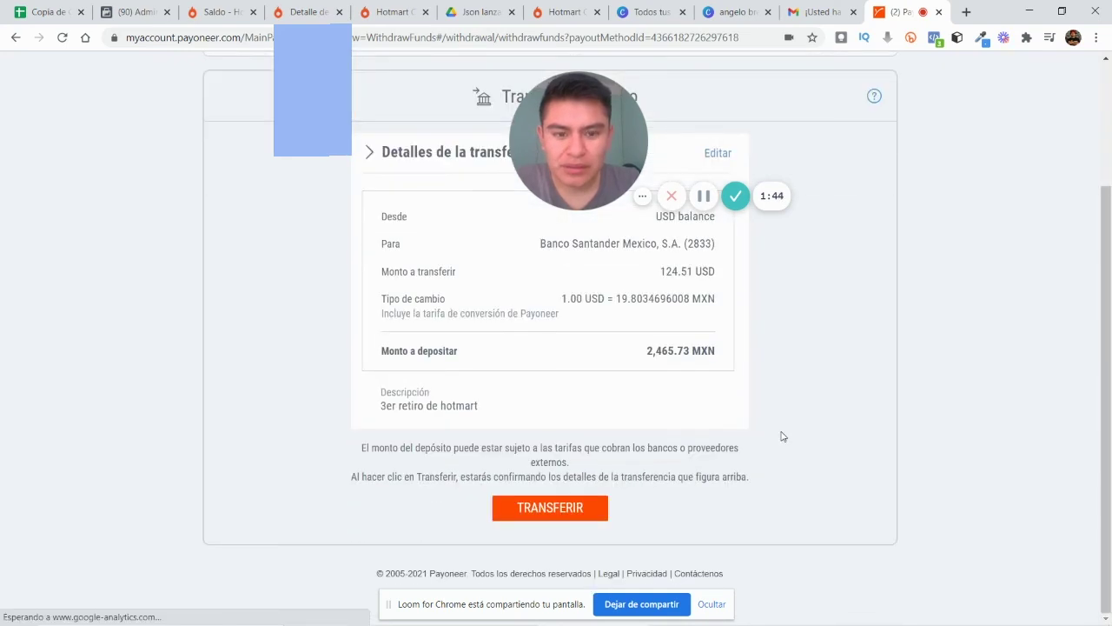
pyautogui.scroll(1, 781, 436)
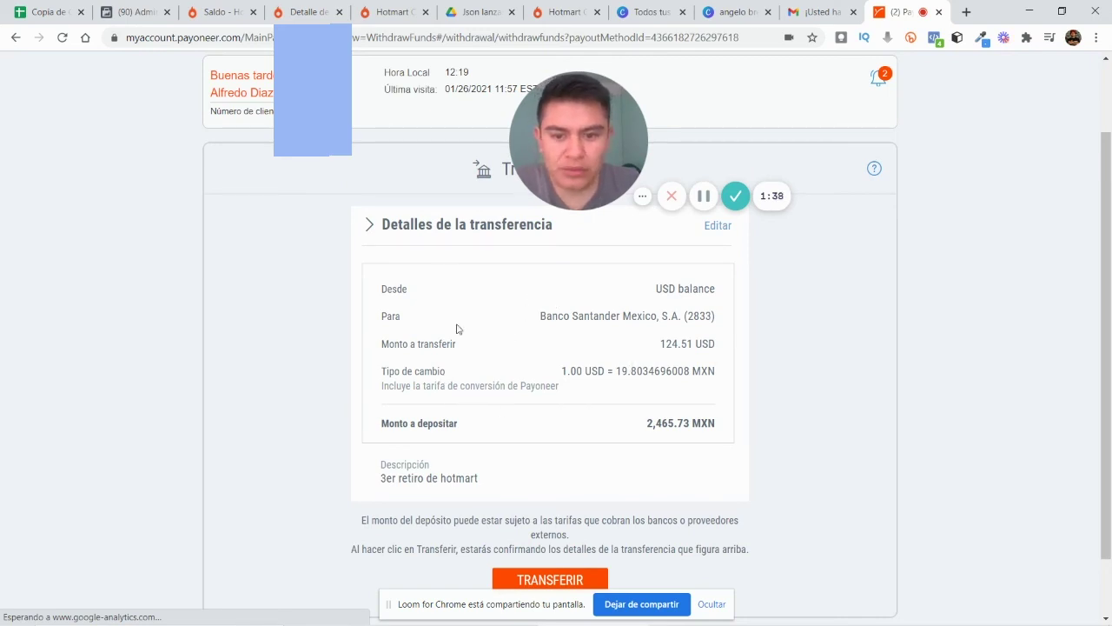
pyautogui.scroll(-1, 452, 421)
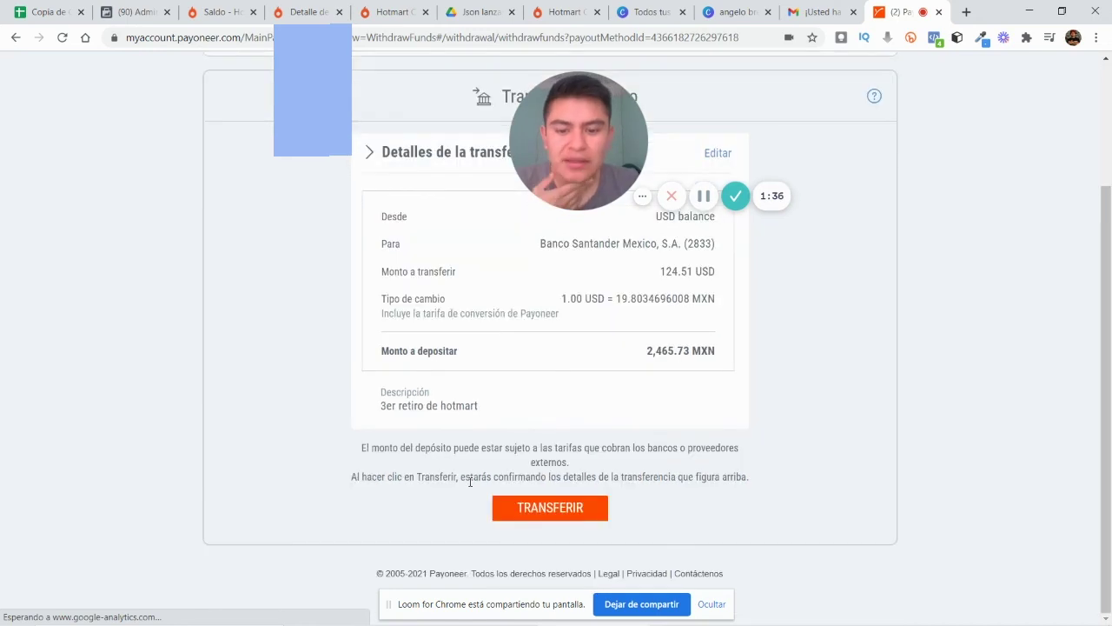
pyautogui.click(540, 516)
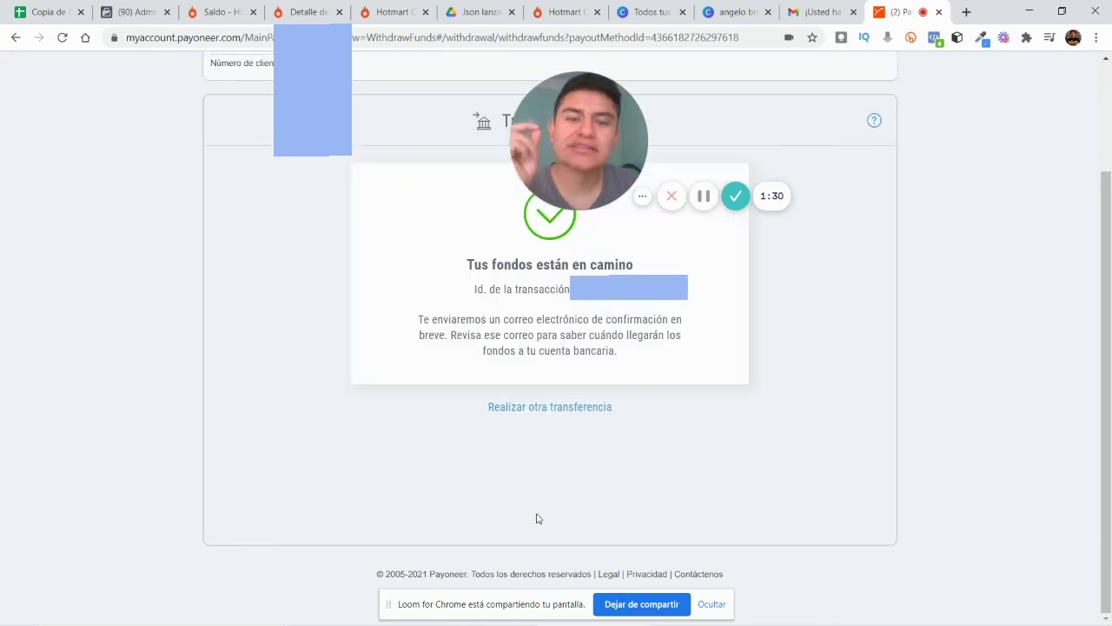
pyautogui.scroll(1, 536, 519)
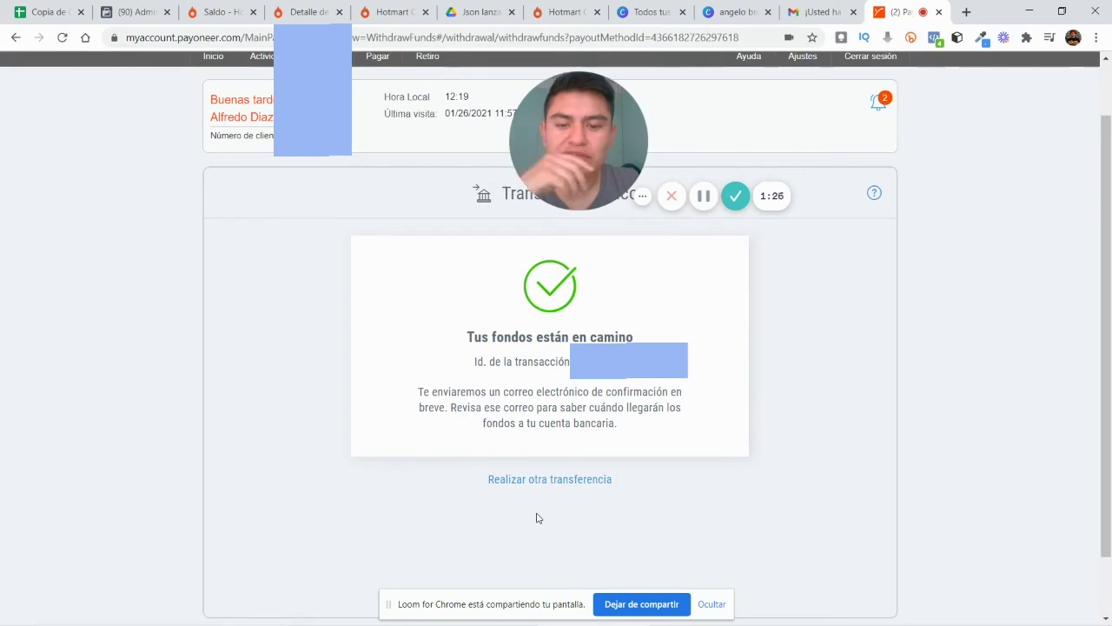